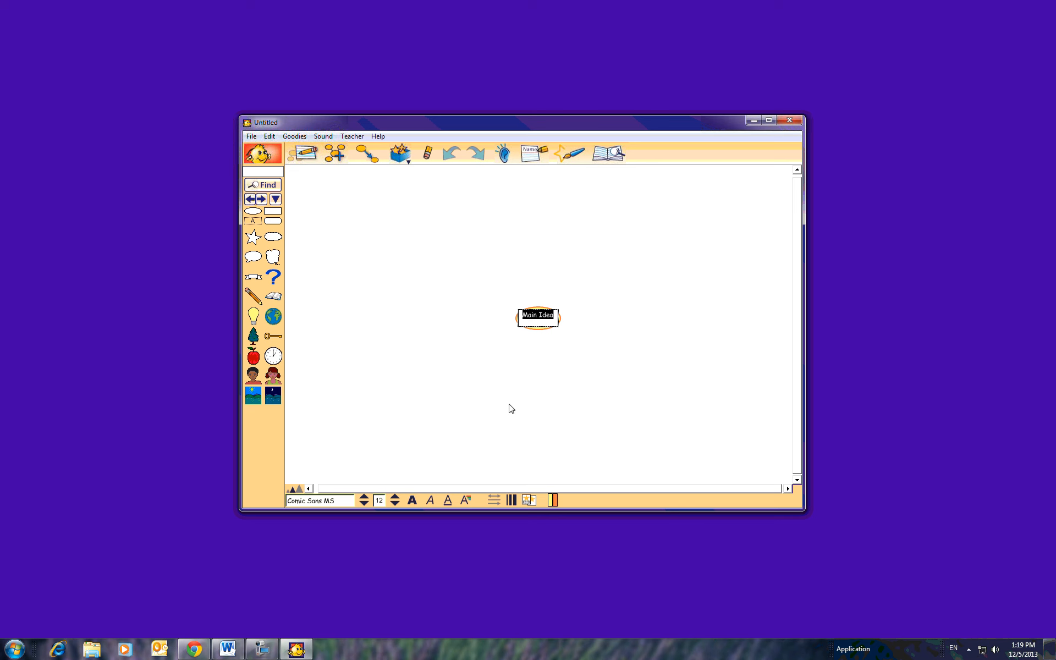
Delete the default Main Idea symbol from the canvas.
left_click(580, 376)
left_click(540, 328)
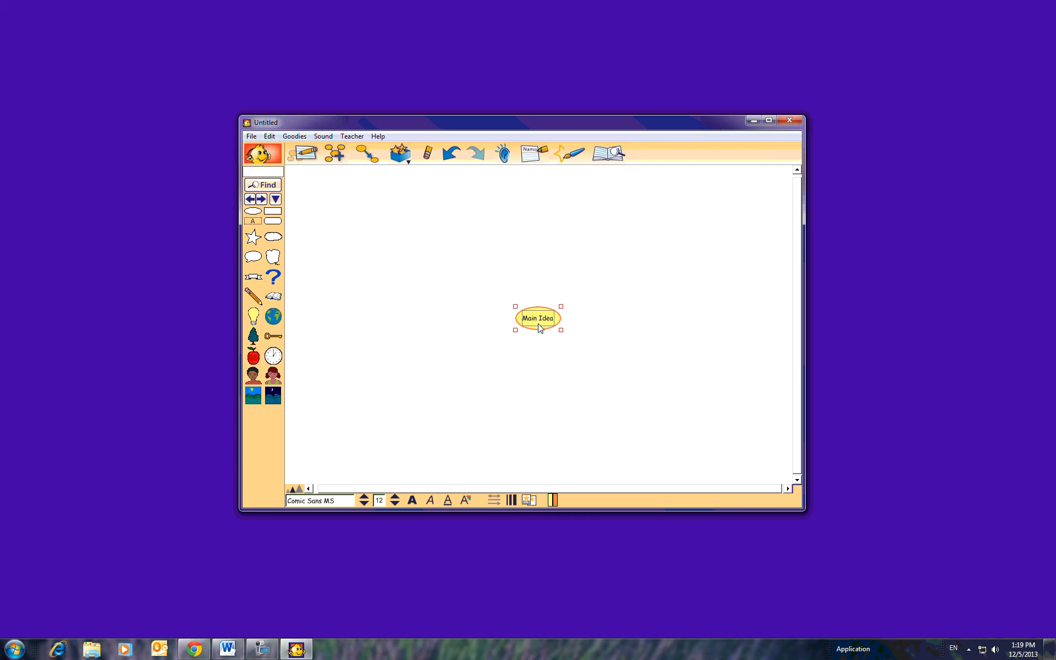
key("Delete")
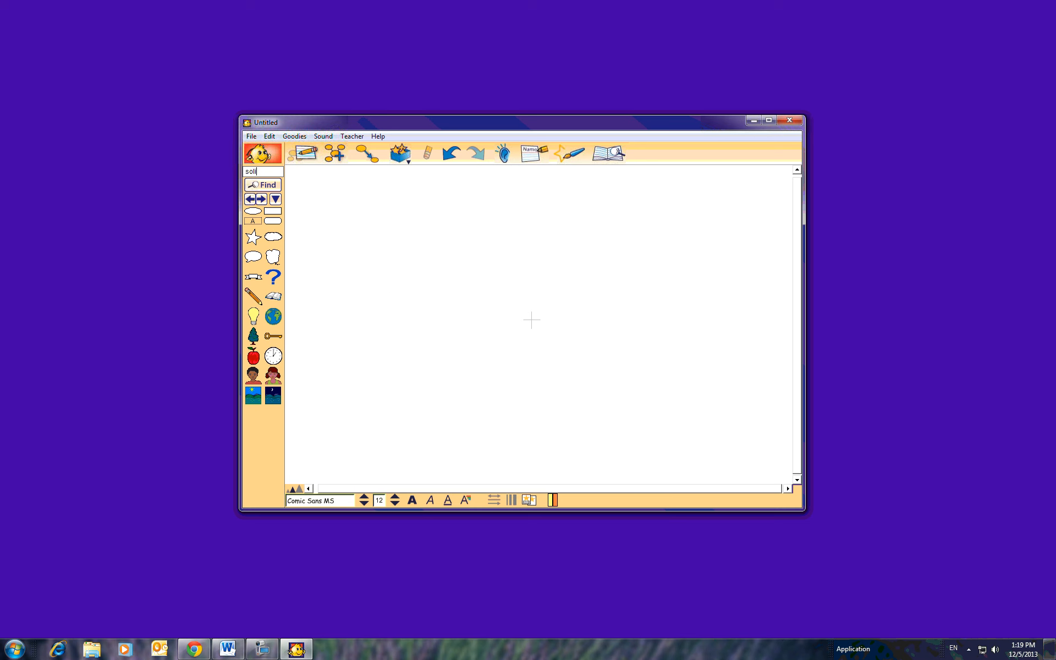
Find the "solid" symbols, add the beaker containing grey cubes, enlarge it and place it on the left of the canvas.
left_click(271, 186)
left_click_drag(253, 245, 449, 392)
left_click(487, 370)
left_click_drag(420, 348, 382, 329)
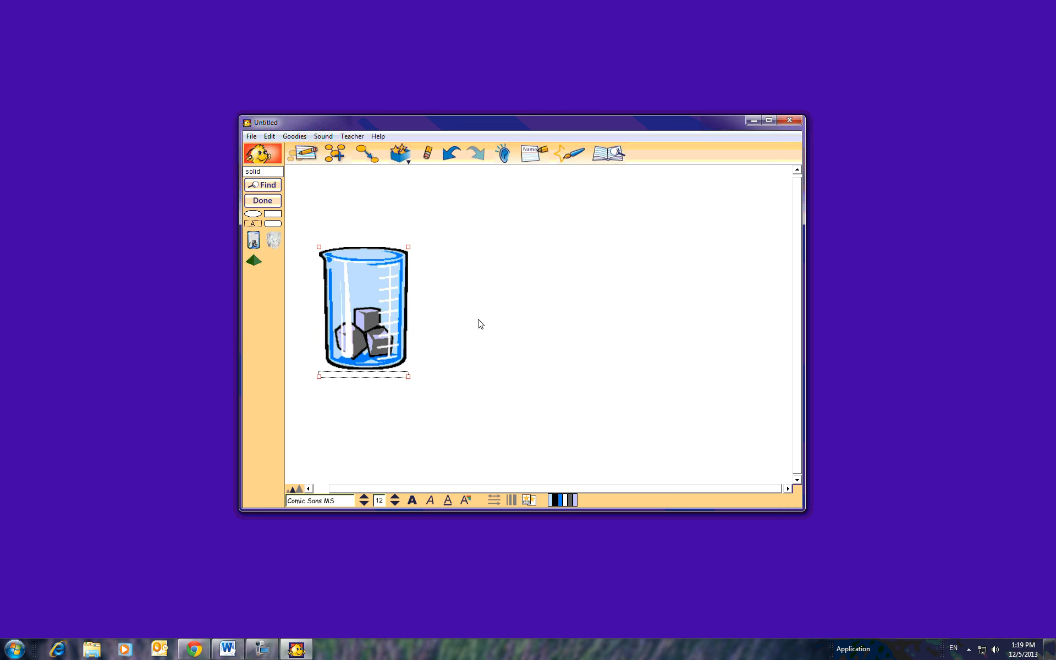
left_click(478, 322)
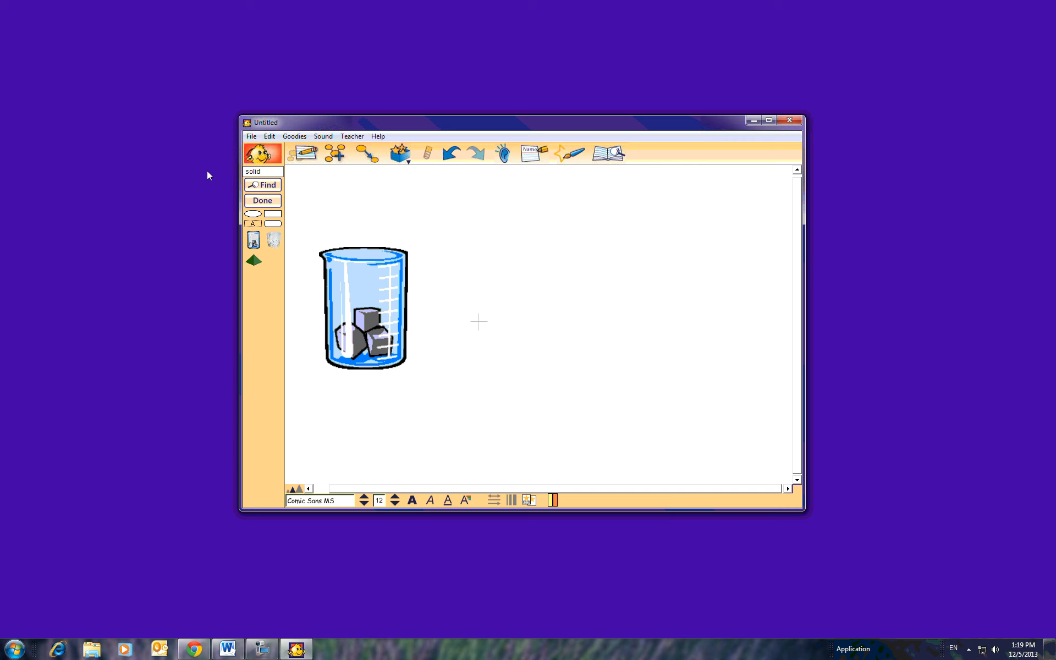
Find the "liquid" symbols and add an enlarged liquid-filled beaker in the middle of the canvas.
key("Delete")
key("Delete")
key("Delete")
key("Delete")
key("Delete")
type("liquid")
key("Return")
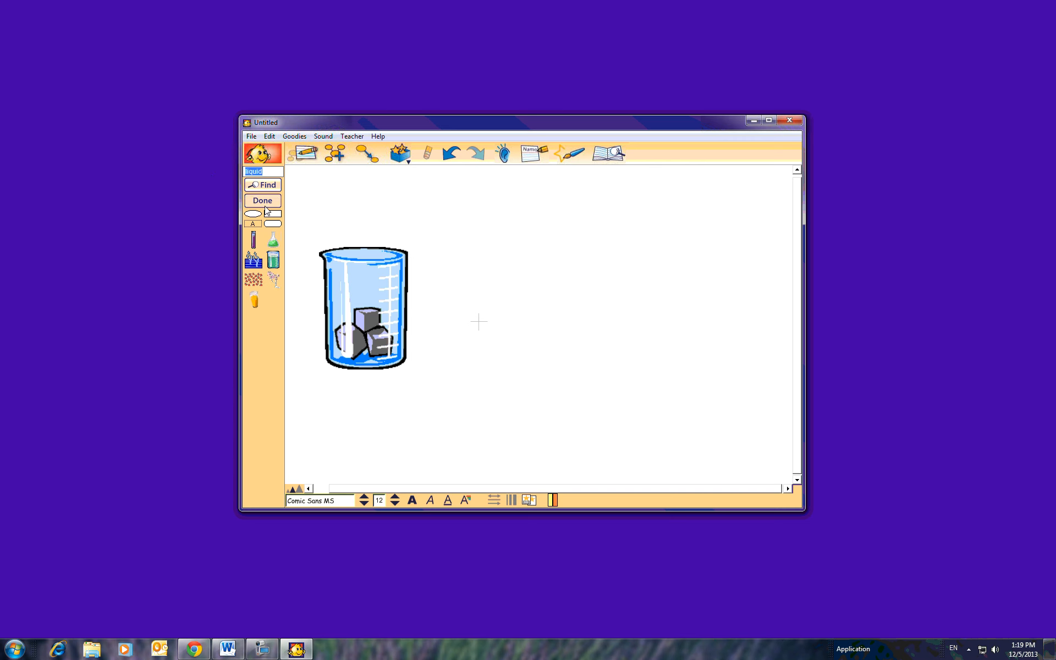
left_click(273, 260)
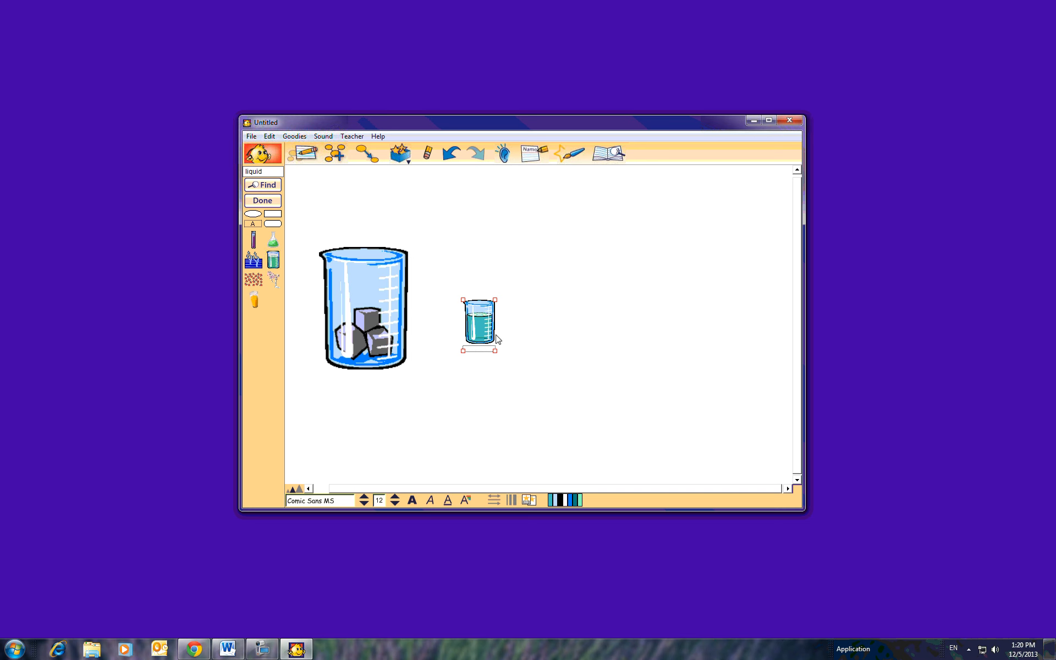
left_click_drag(495, 351, 549, 316)
left_click_drag(591, 409, 579, 388)
left_click(642, 409)
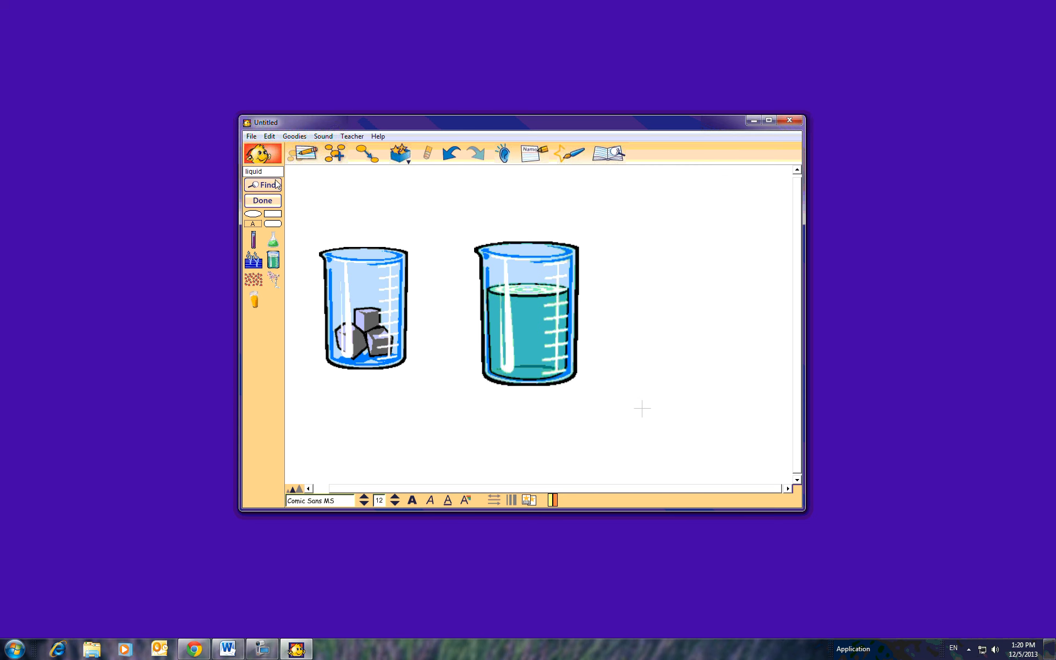
Find the "gas" symbols and add an enlarged gas beaker on the right of the canvas.
left_click(274, 174)
left_click_drag(245, 171, 287, 177)
type("gas")
key("Return")
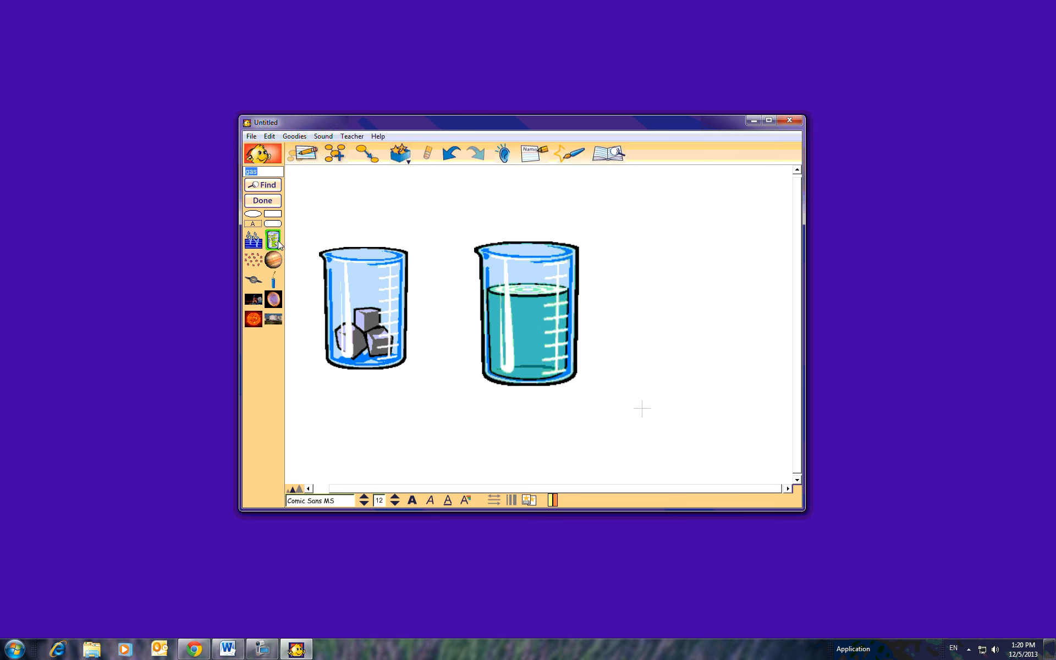
left_click_drag(278, 240, 739, 397)
left_click_drag(693, 338, 701, 320)
Shrink the liquid and solid beakers, and shift the liquid beaker slightly down and to the right.
left_click(561, 332)
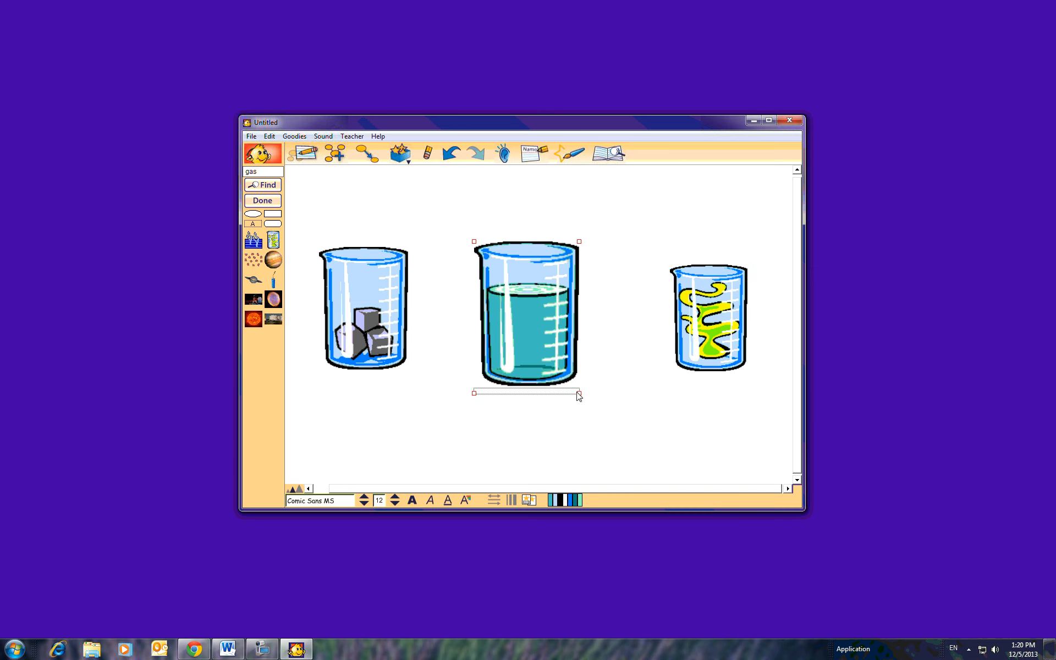
left_click_drag(581, 397, 556, 361)
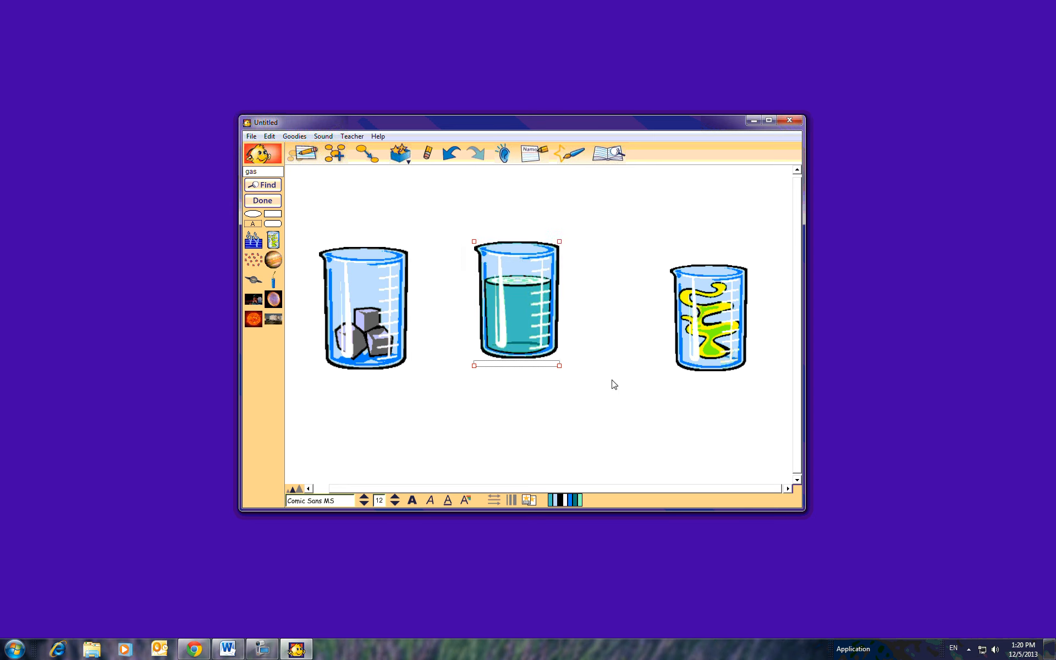
left_click_drag(523, 322, 536, 332)
left_click(390, 324)
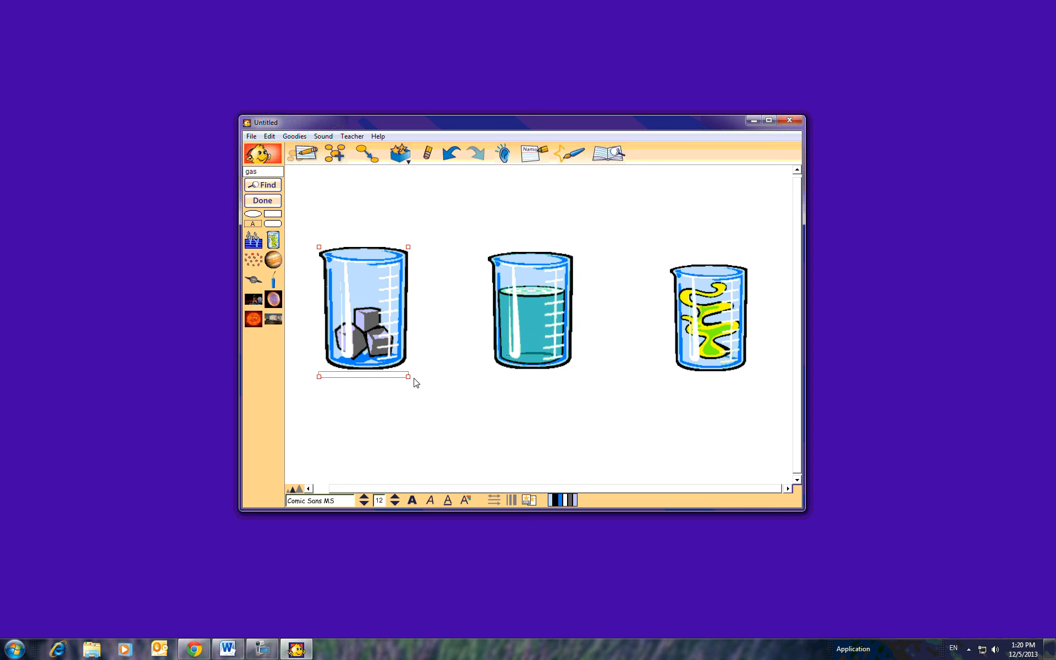
left_click_drag(408, 377, 398, 356)
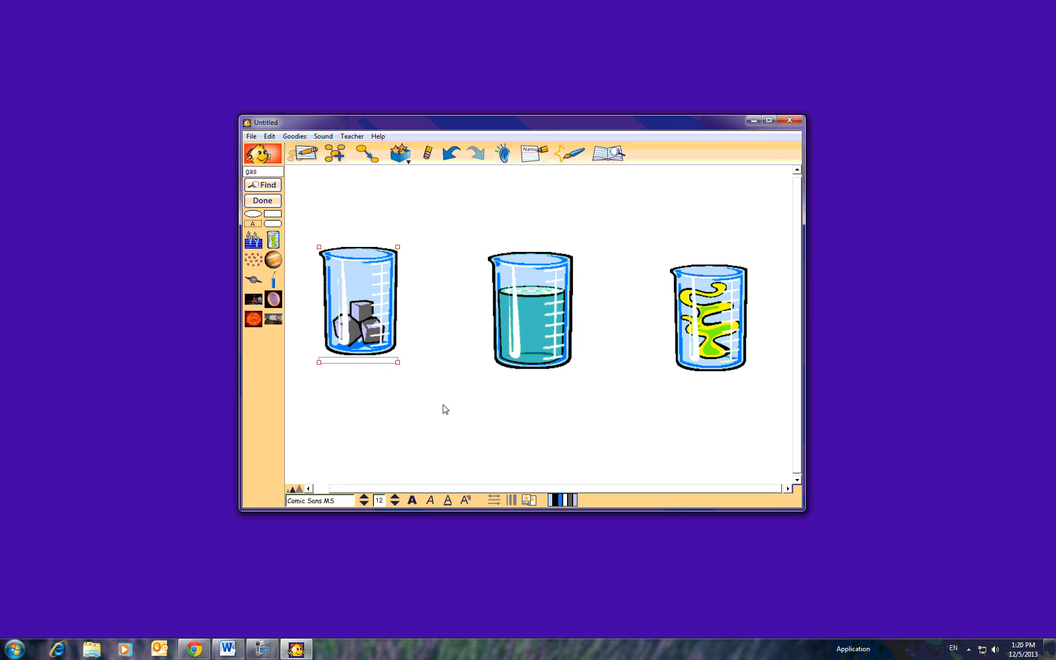
left_click(443, 407)
Enlarge the gas beaker slightly to match the size of the liquid beaker.
left_click(694, 330)
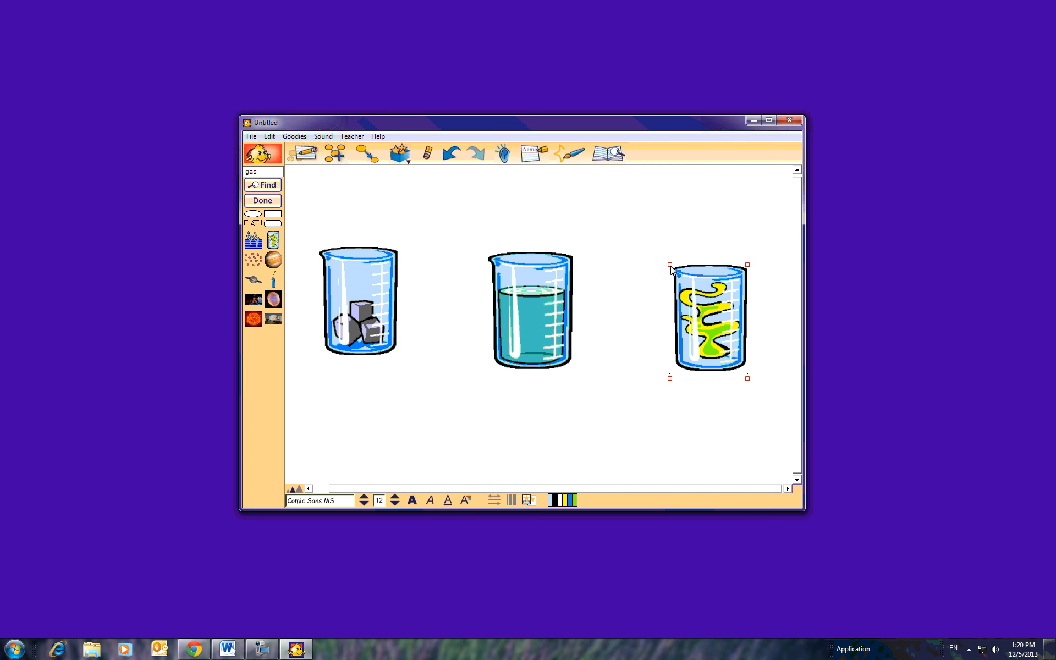
left_click_drag(672, 270, 670, 253)
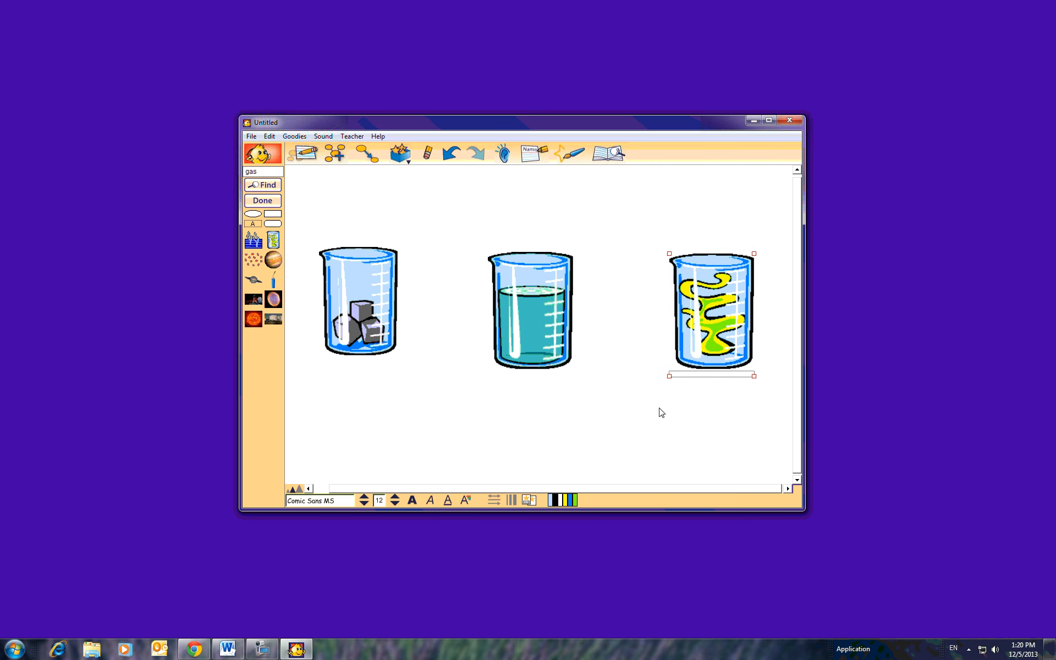
left_click(661, 413)
Caption the three beakers Solid, Liquid and Gas, and lower the solid beaker slightly to line it up with the others.
left_click(382, 345)
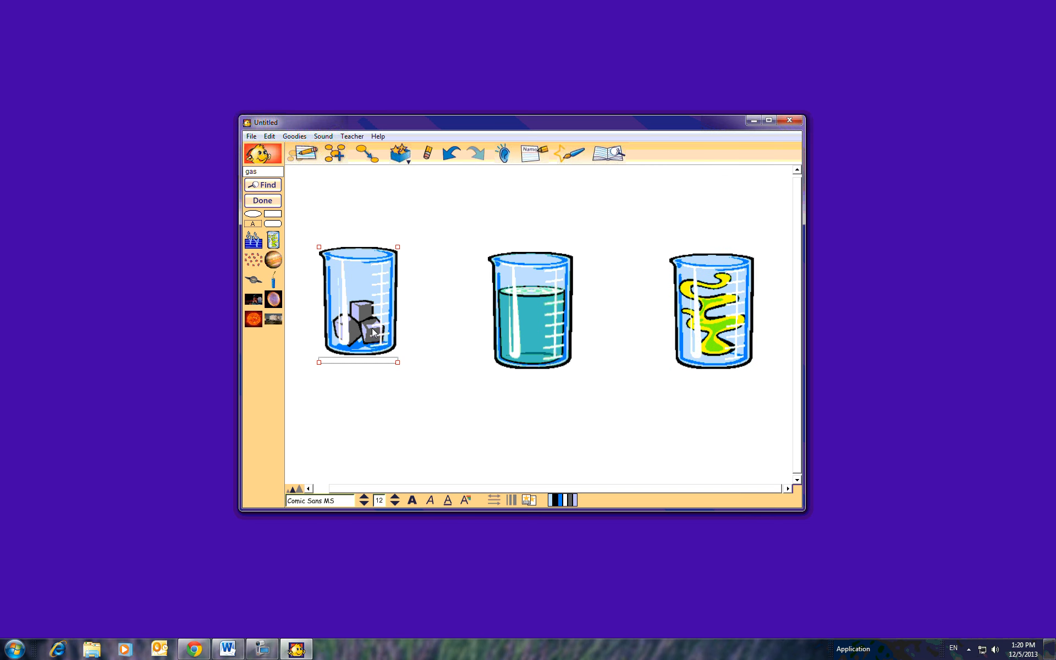
left_click(373, 363)
left_click(540, 345)
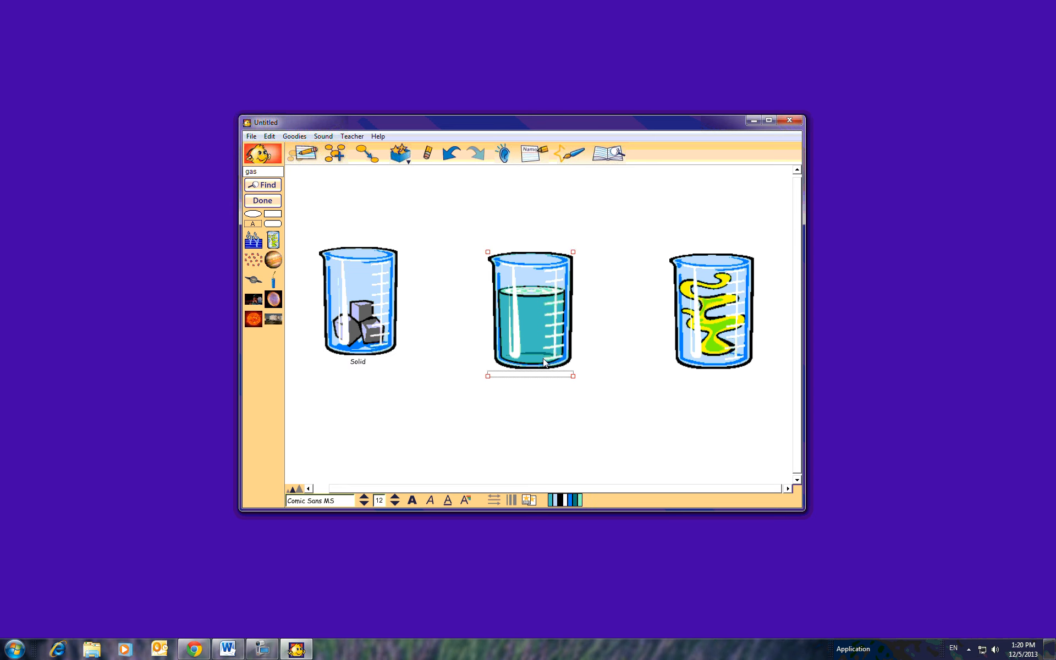
left_click(544, 362)
type("Liquid")
left_click(744, 330)
left_click(716, 373)
type("Gas")
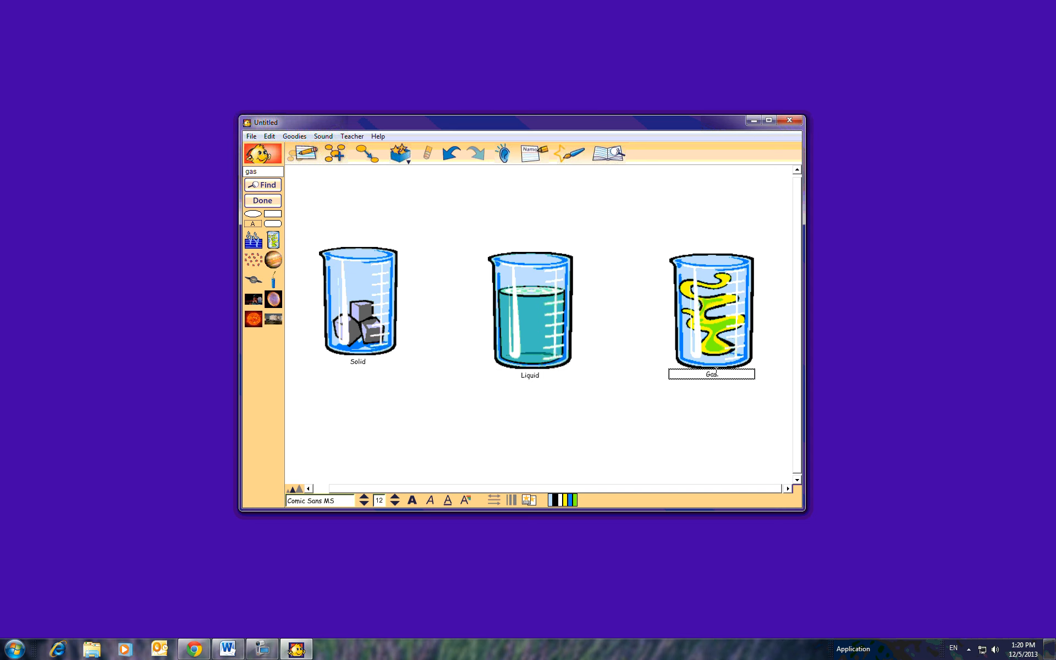
left_click(674, 440)
left_click_drag(381, 337, 380, 342)
left_click(482, 403)
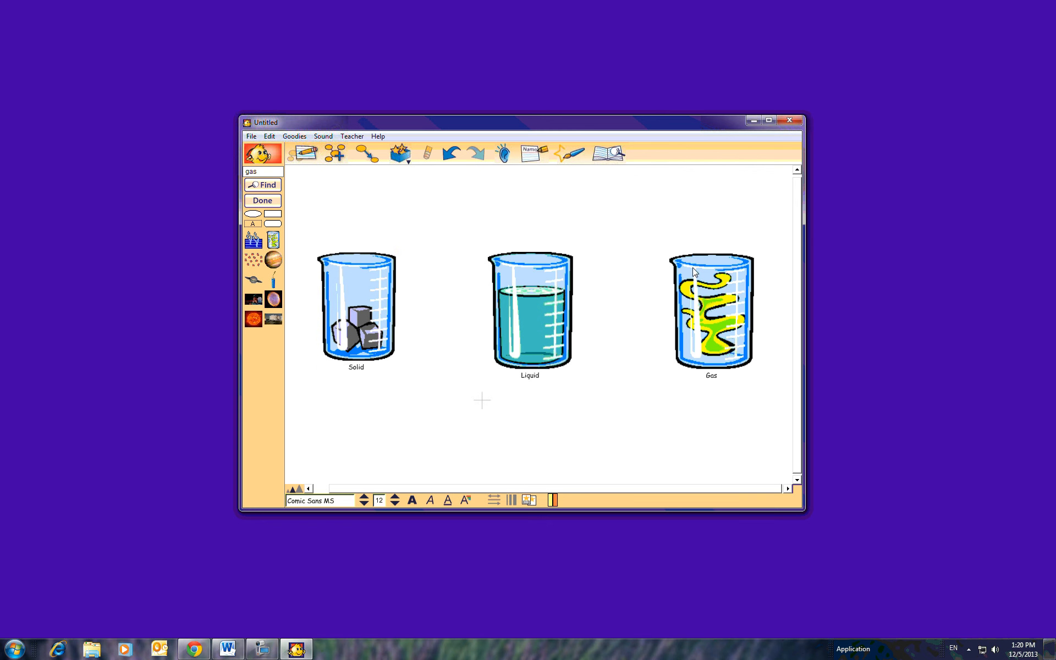
Add a link arrow from the solid beaker to the liquid beaker.
left_click(338, 265)
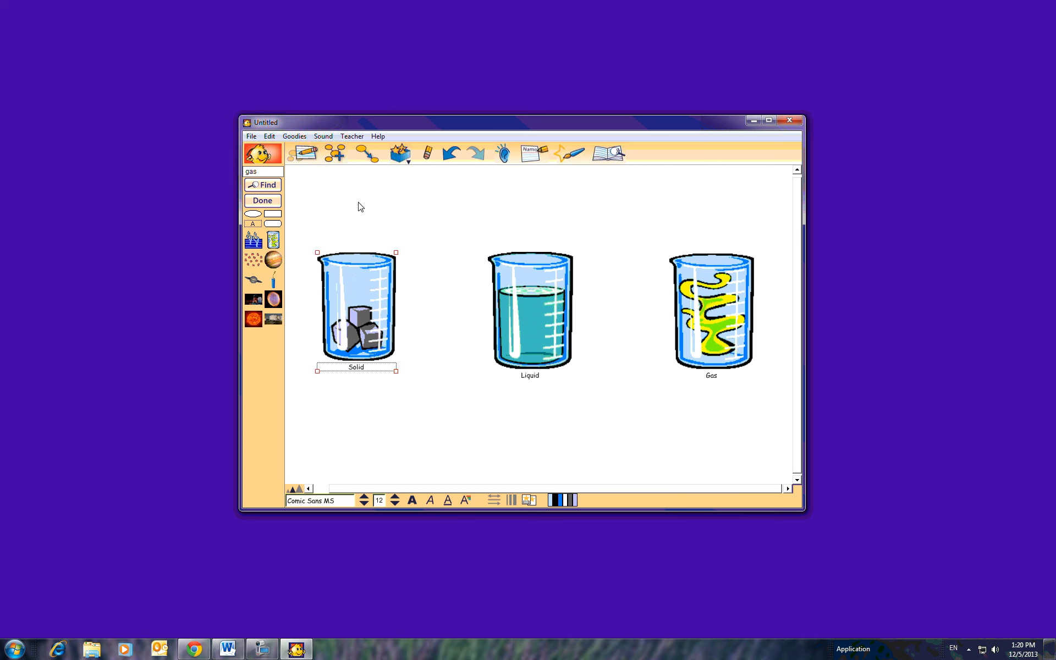
left_click(368, 151)
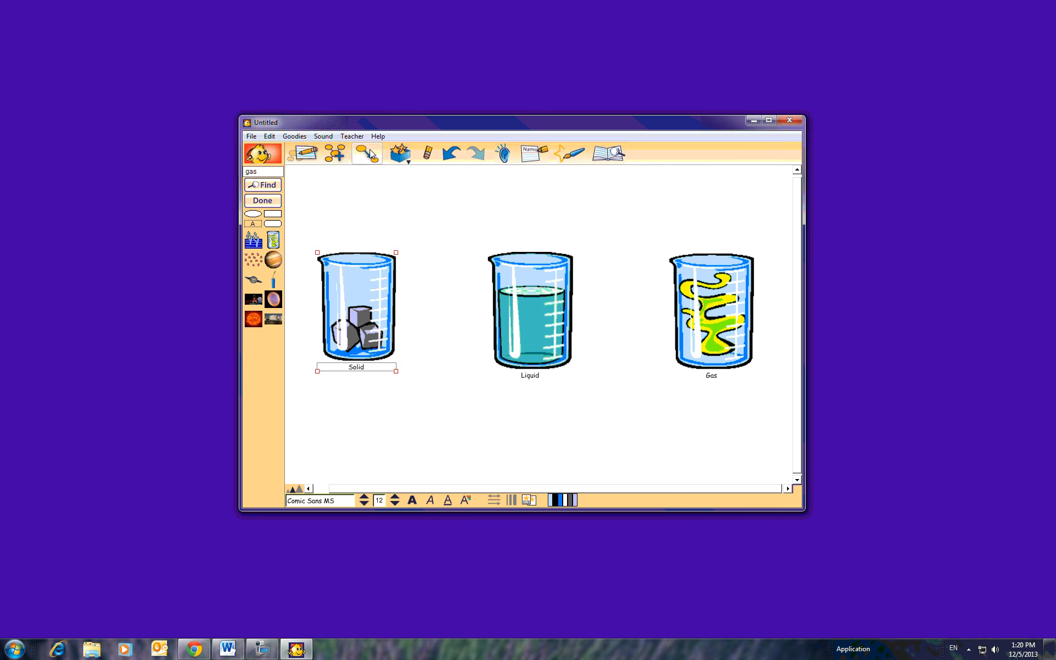
left_click(500, 255)
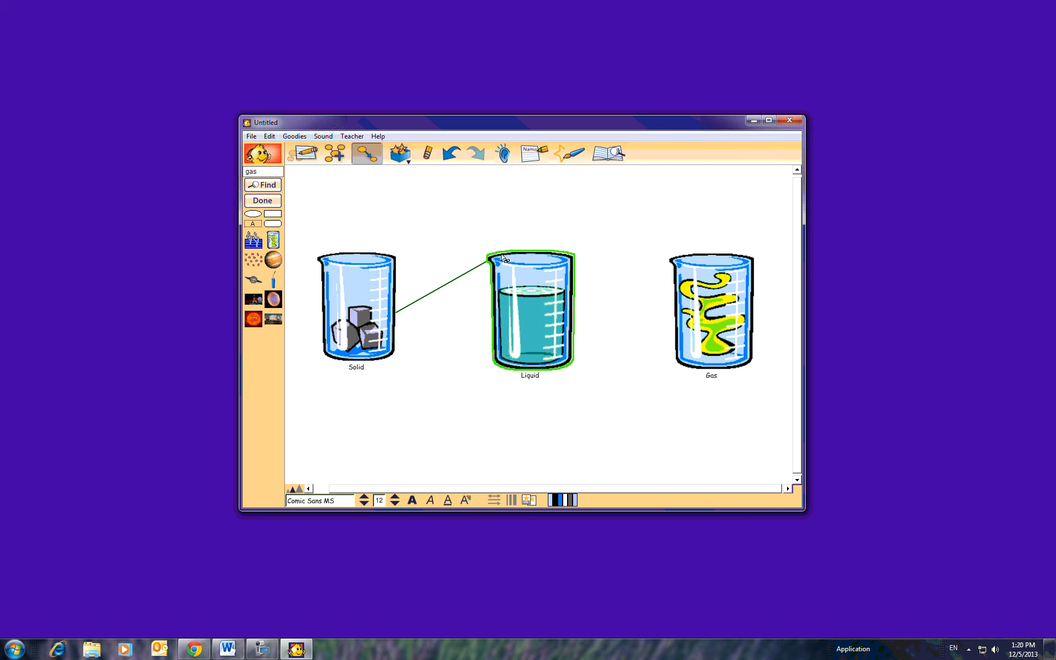
left_click(502, 257)
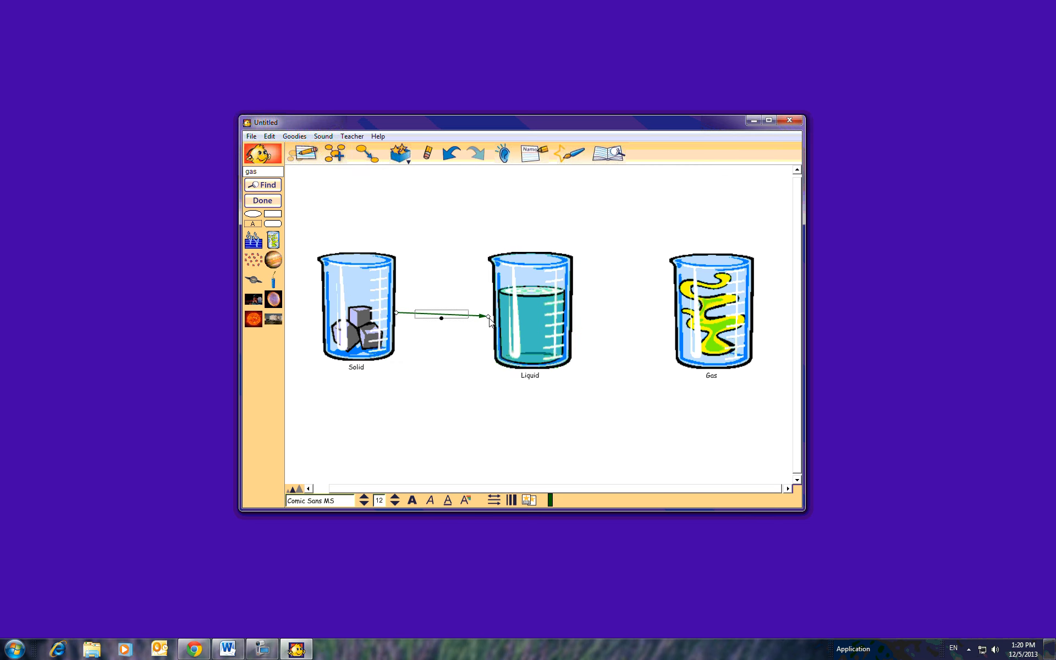
Move both ends of the solid-to-liquid link up to the beaker rims, and nudge the liquid beaker right and down.
left_click_drag(491, 315, 494, 267)
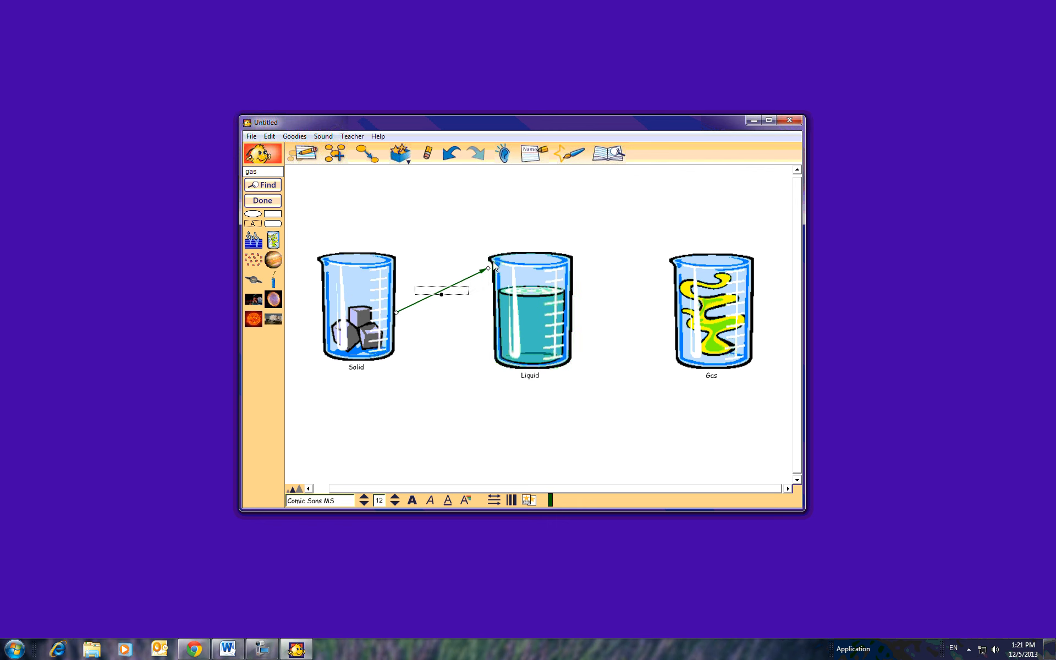
left_click_drag(396, 313, 397, 261)
left_click_drag(397, 314, 390, 263)
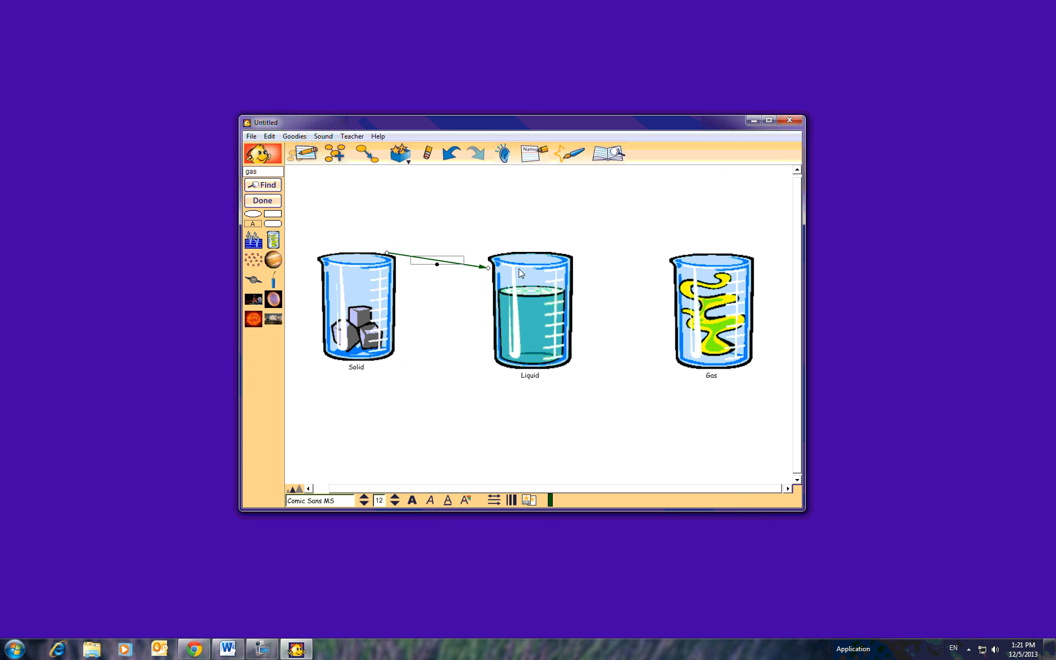
left_click_drag(519, 272, 524, 275)
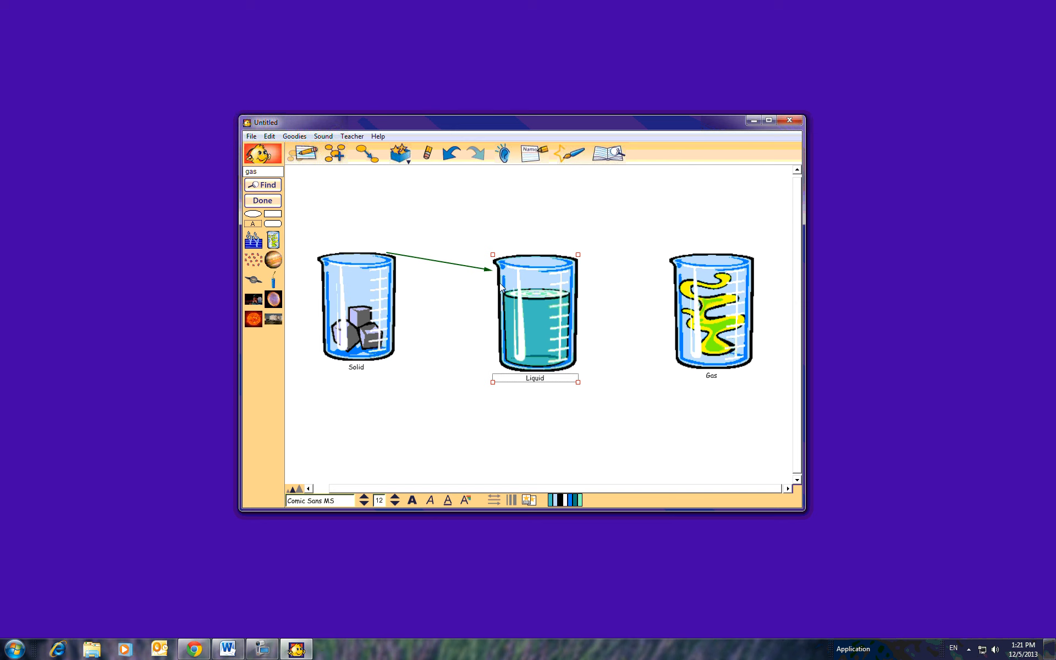
Label the solid-to-liquid link "melting" and colour it red.
left_click(475, 268)
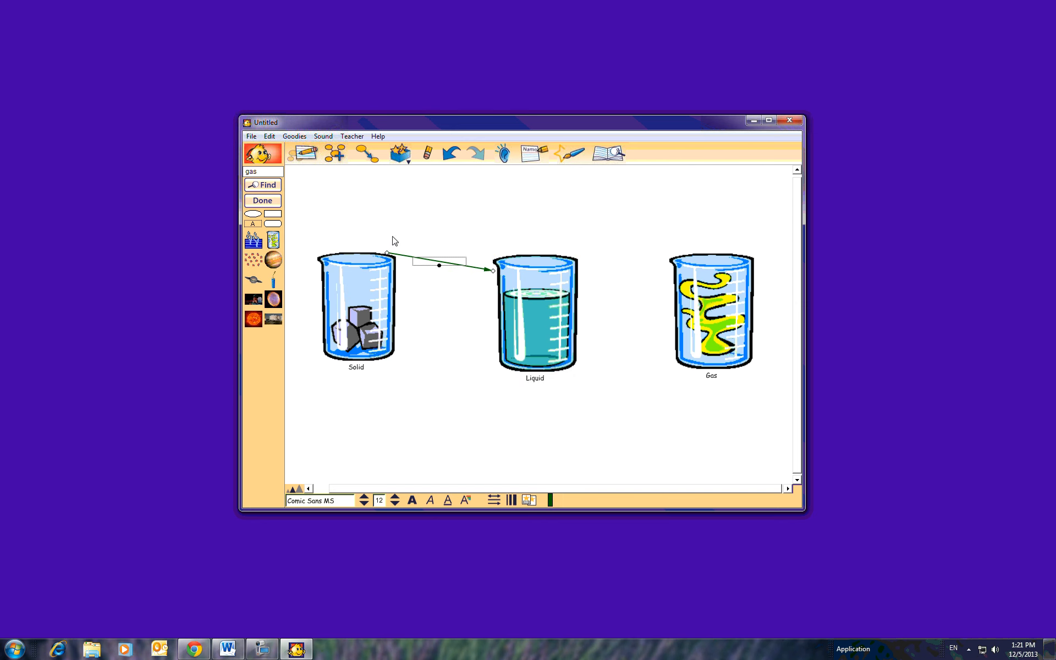
left_click(447, 263)
type("melting")
left_click(487, 271)
left_click(550, 500)
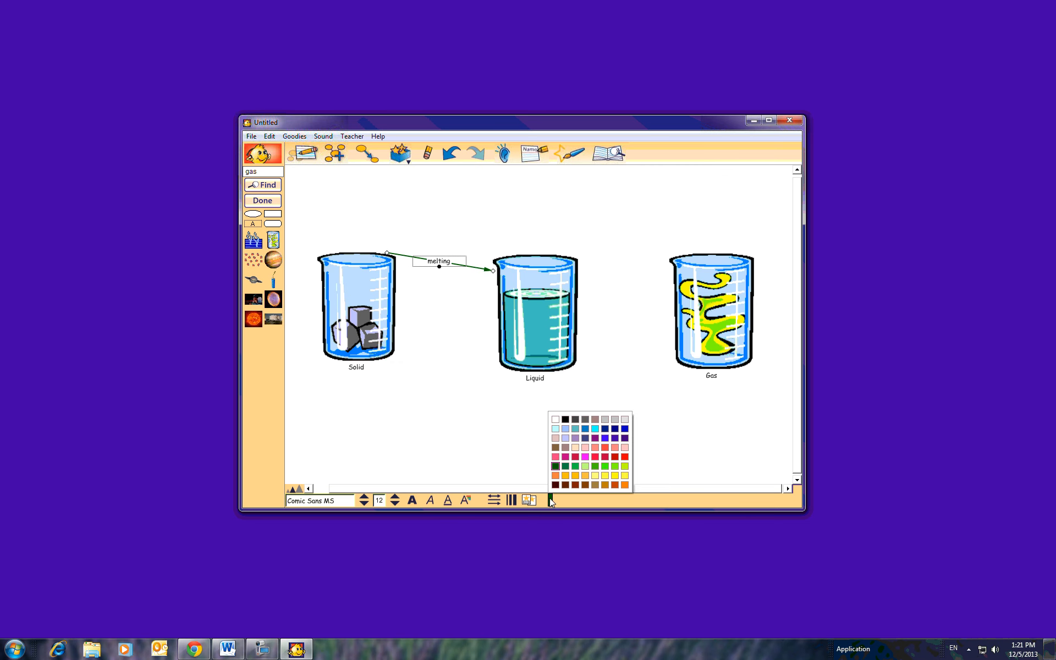
left_click(603, 449)
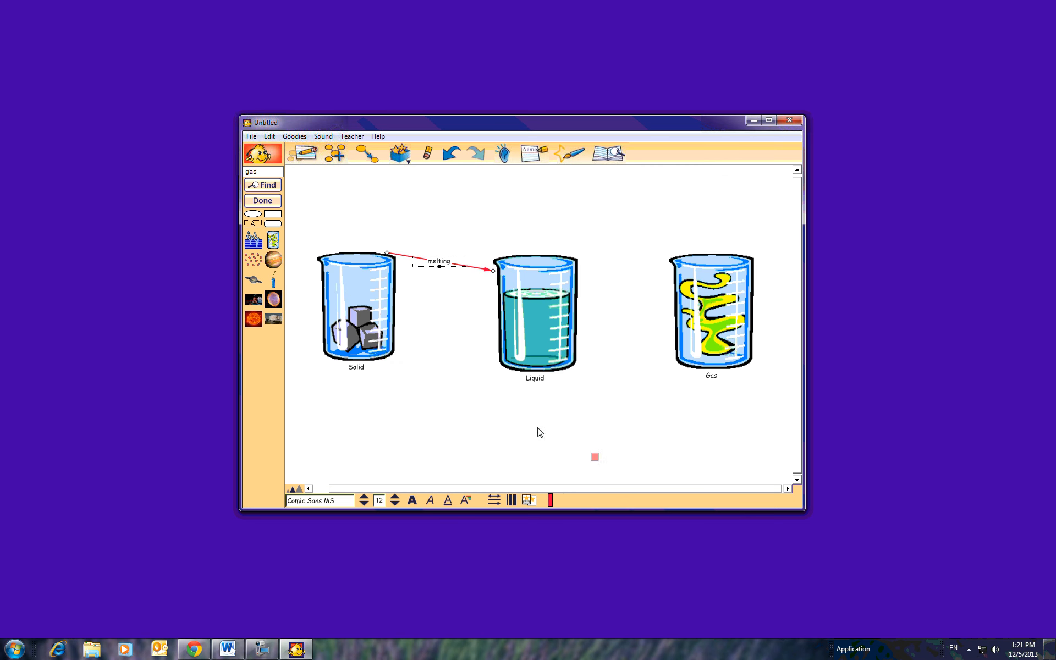
left_click(490, 423)
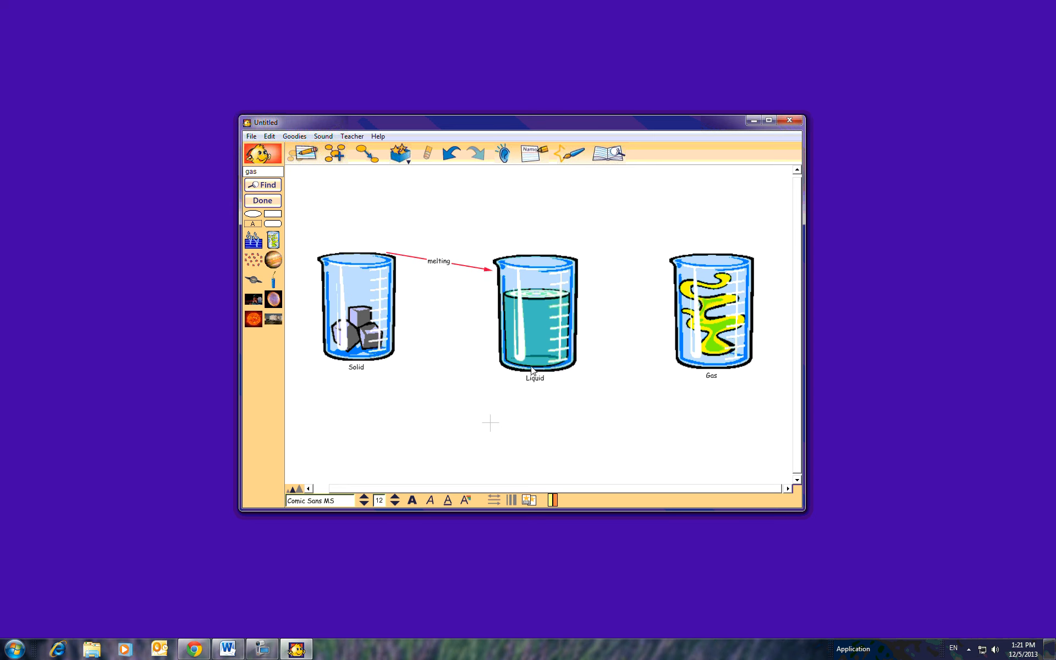
Add a link arrow from the liquid beaker back to the solid beaker, with both ends near the beaker bases.
left_click(546, 342)
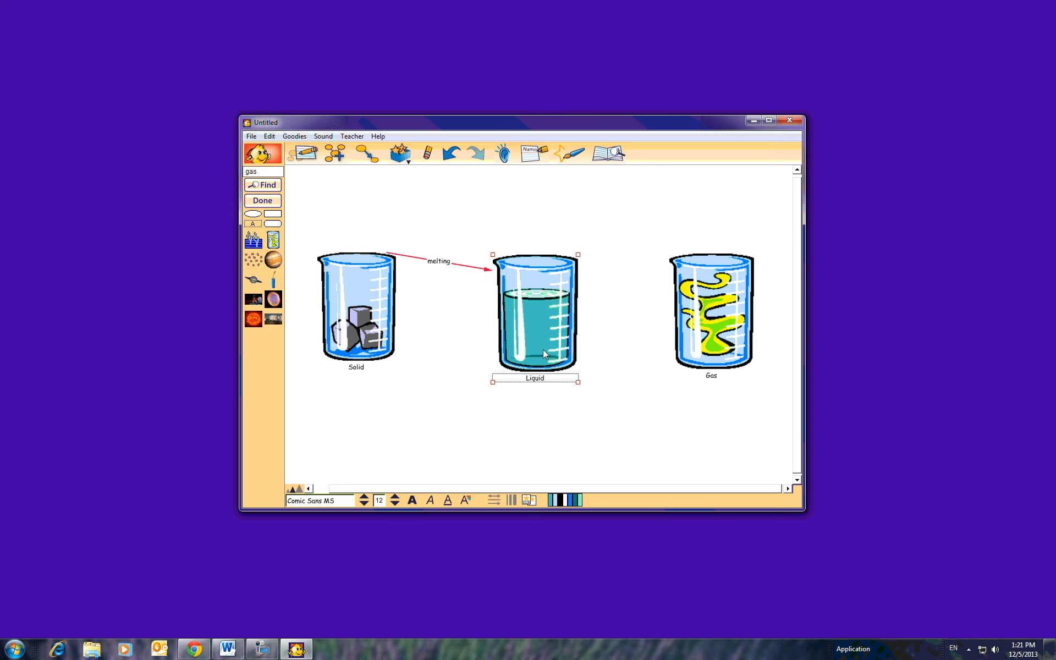
left_click(362, 155)
left_click(366, 364)
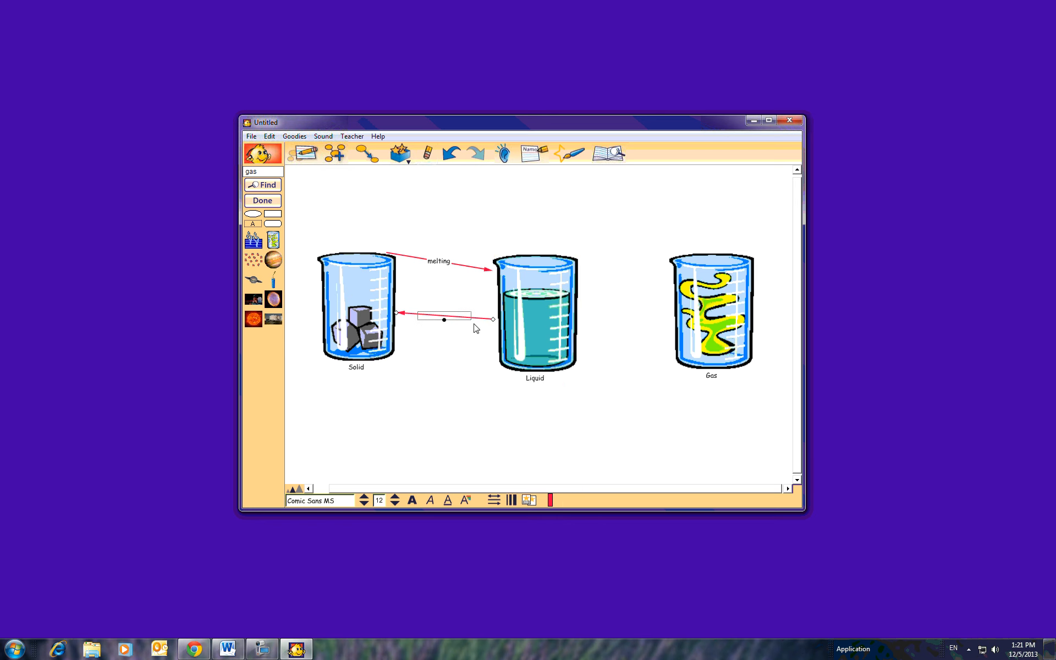
left_click_drag(493, 322, 493, 351)
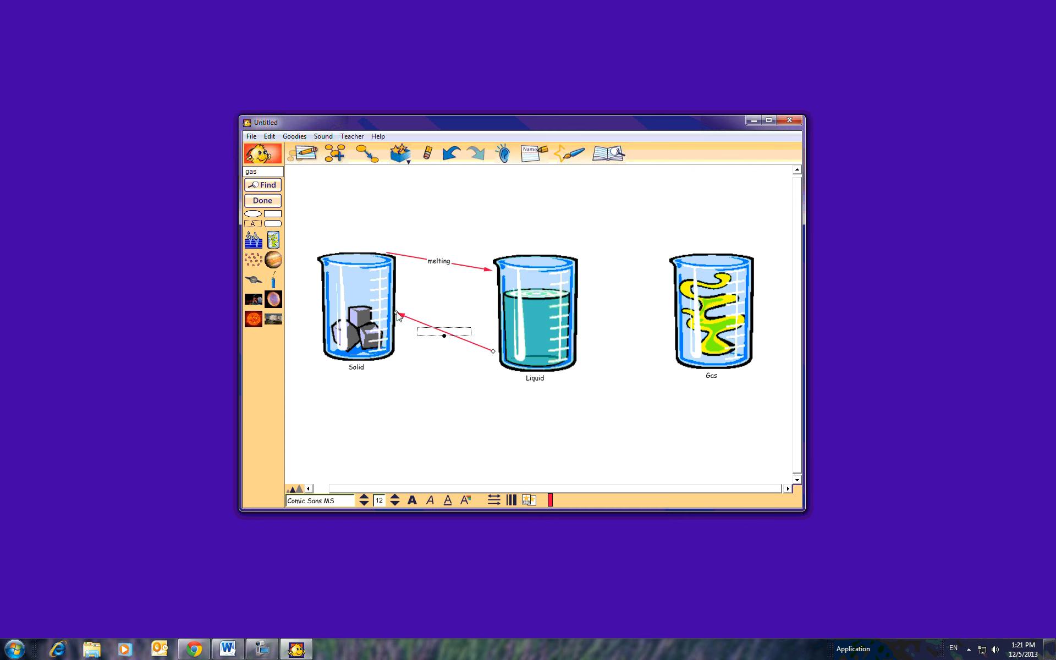
left_click_drag(398, 316, 385, 360)
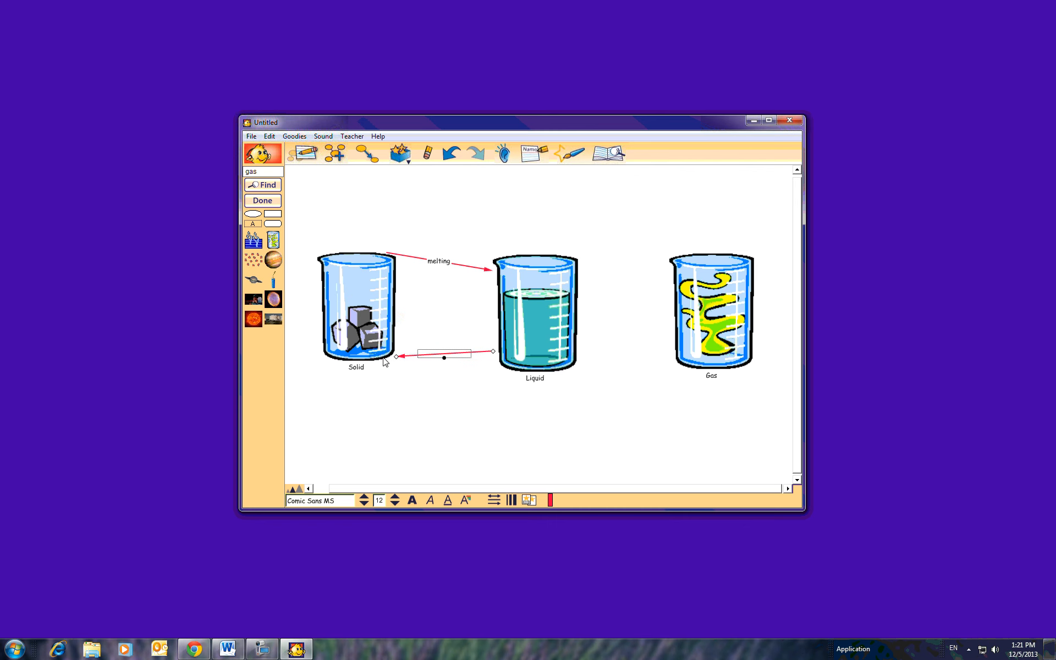
Label the liquid-to-solid link "Freezing".
left_click(440, 356)
type("Freezubg")
key("BackSpace")
key("BackSpace")
key("BackSpace")
type("ing")
left_click(436, 392)
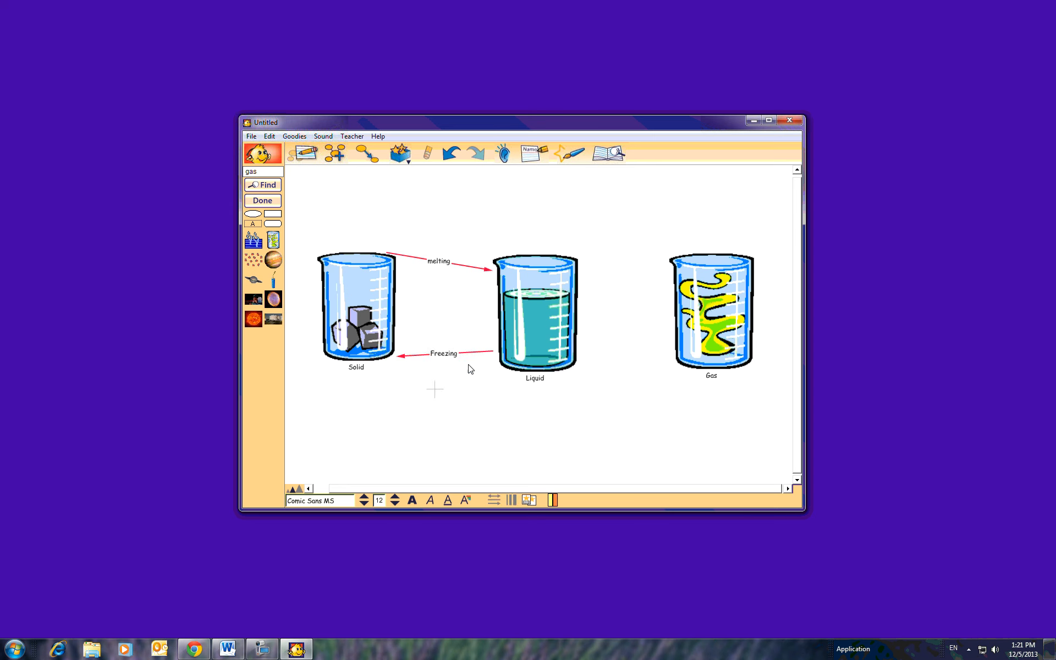
Colour the "Freezing" link arrow blue.
left_click(488, 355)
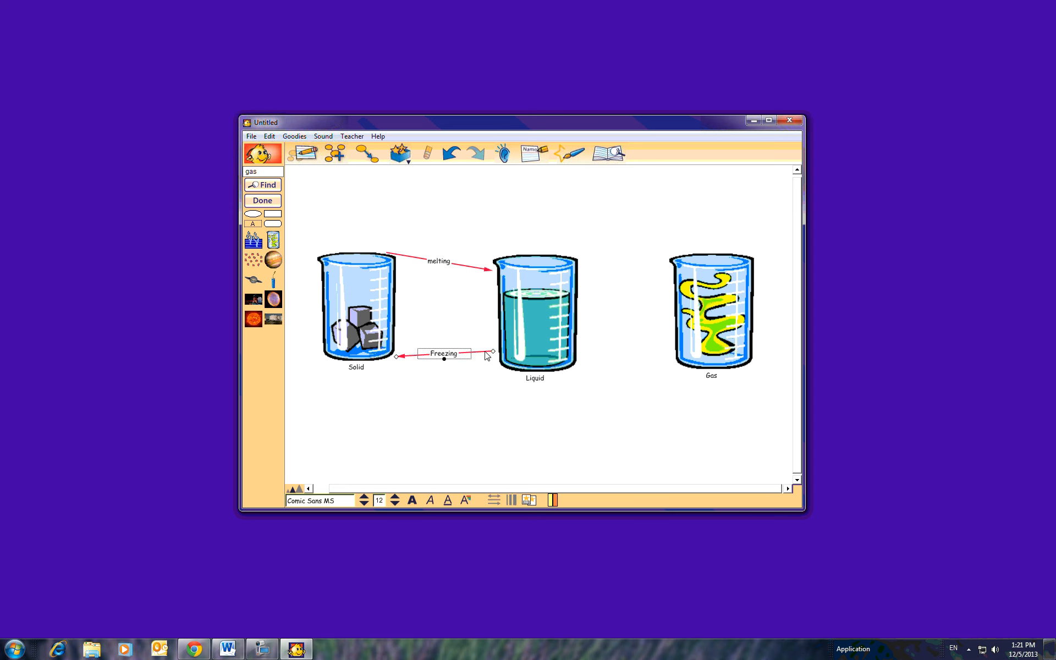
left_click(551, 501)
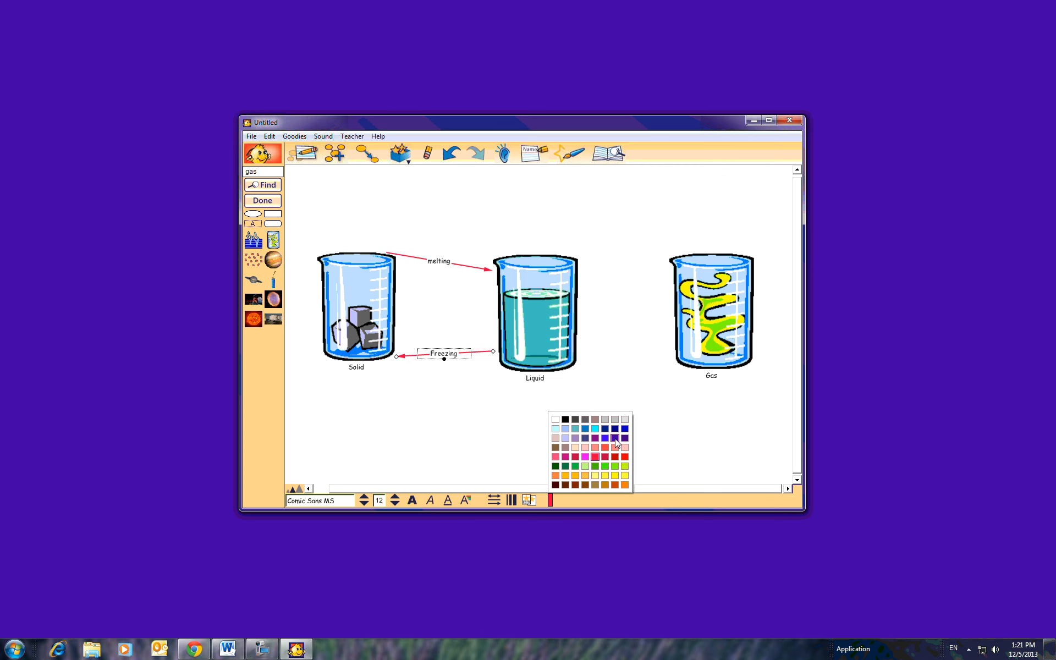
left_click(626, 429)
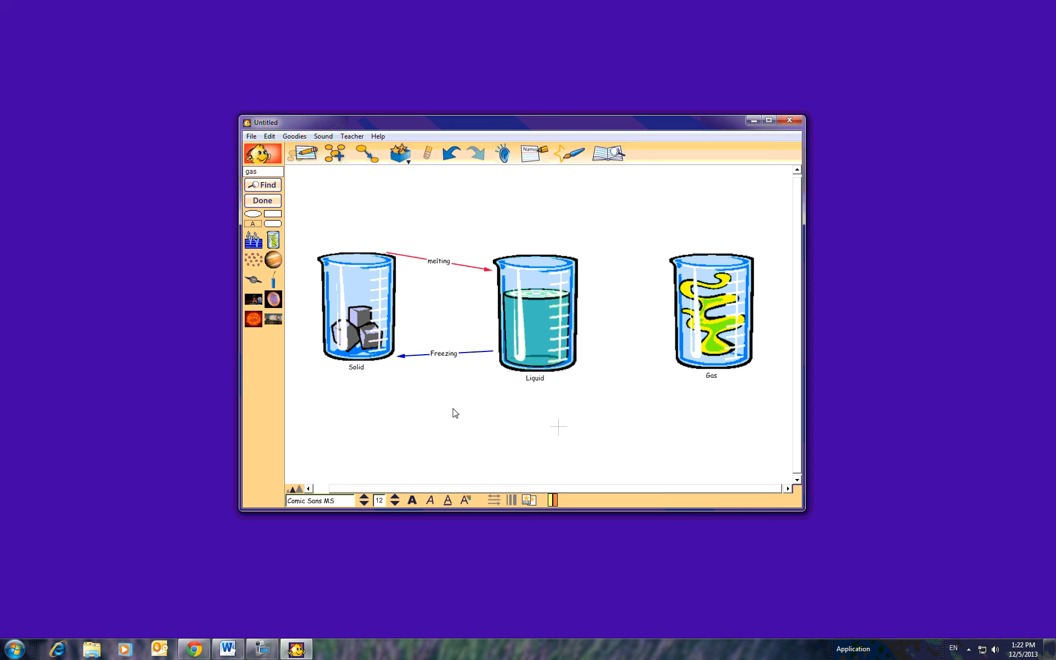
Add a link arrow from the liquid beaker to the gas beaker, with both ends at the beaker rims.
left_click(557, 290)
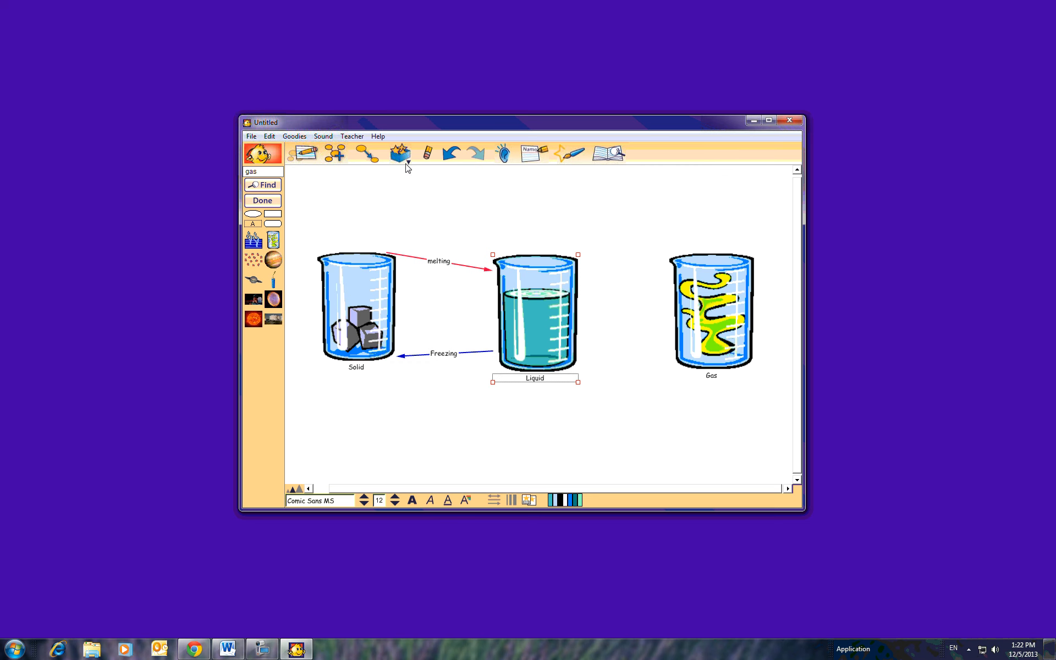
left_click(367, 154)
left_click(706, 317)
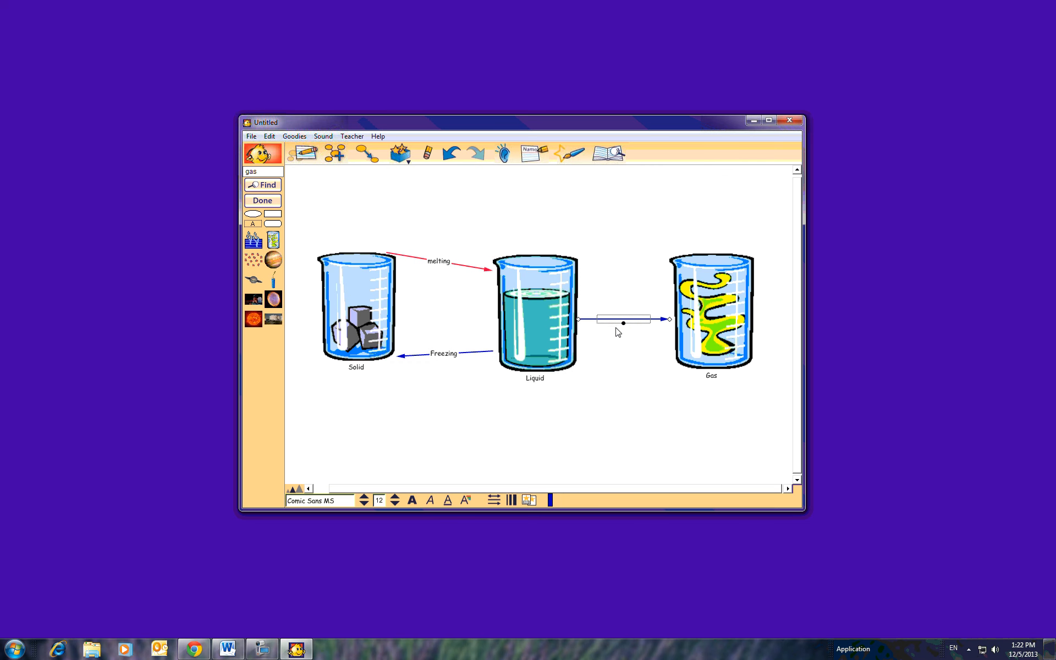
left_click_drag(582, 324, 589, 274)
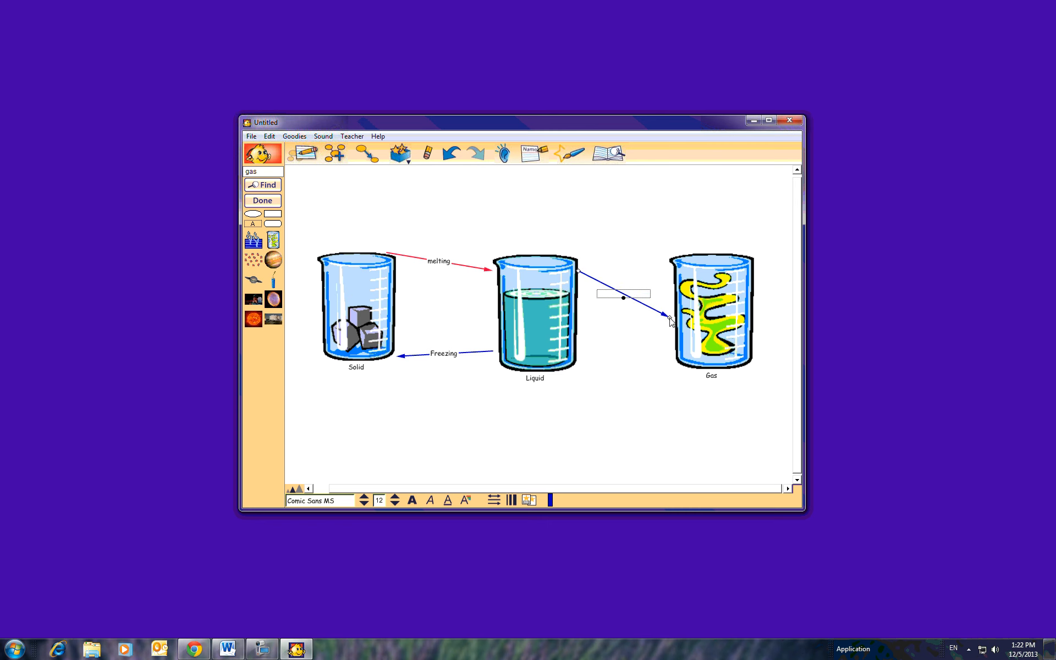
left_click_drag(671, 321, 690, 269)
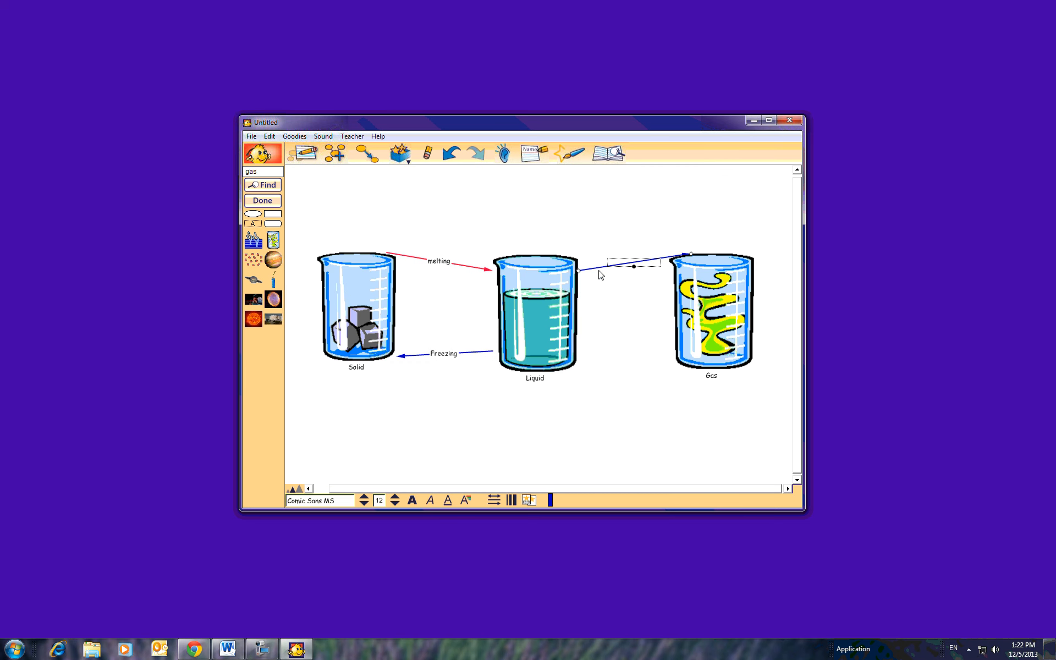
left_click_drag(580, 272, 579, 255)
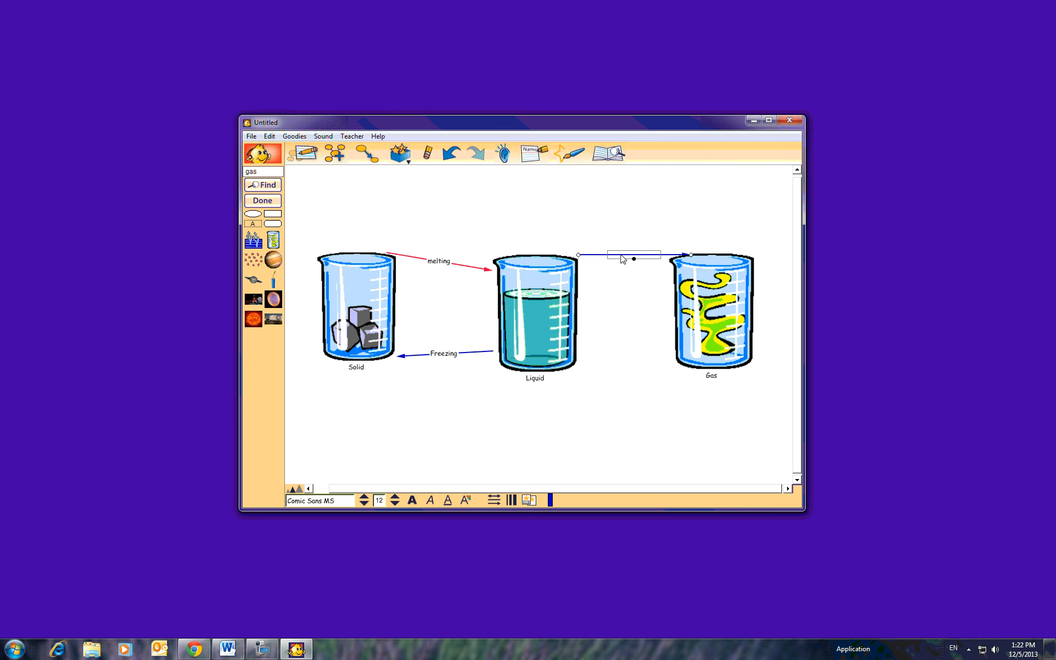
Label the liquid-to-gas link "Evaporation" and nudge the gas beaker slightly to the right.
left_click(622, 256)
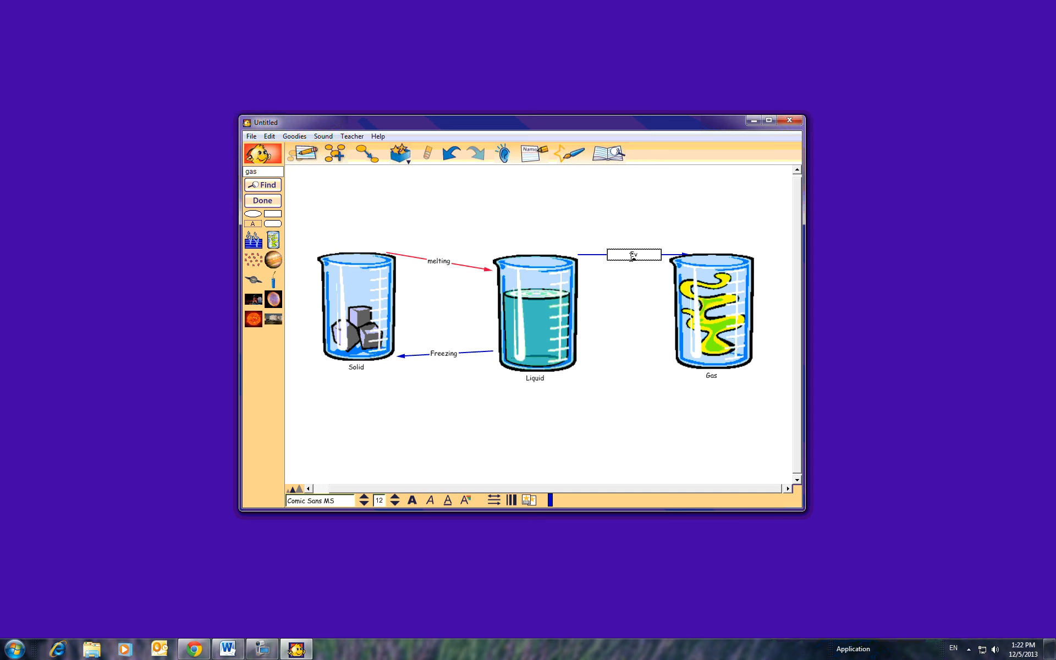
left_click(633, 257)
type("Evaporation")
left_click(617, 320)
left_click_drag(702, 323, 720, 324)
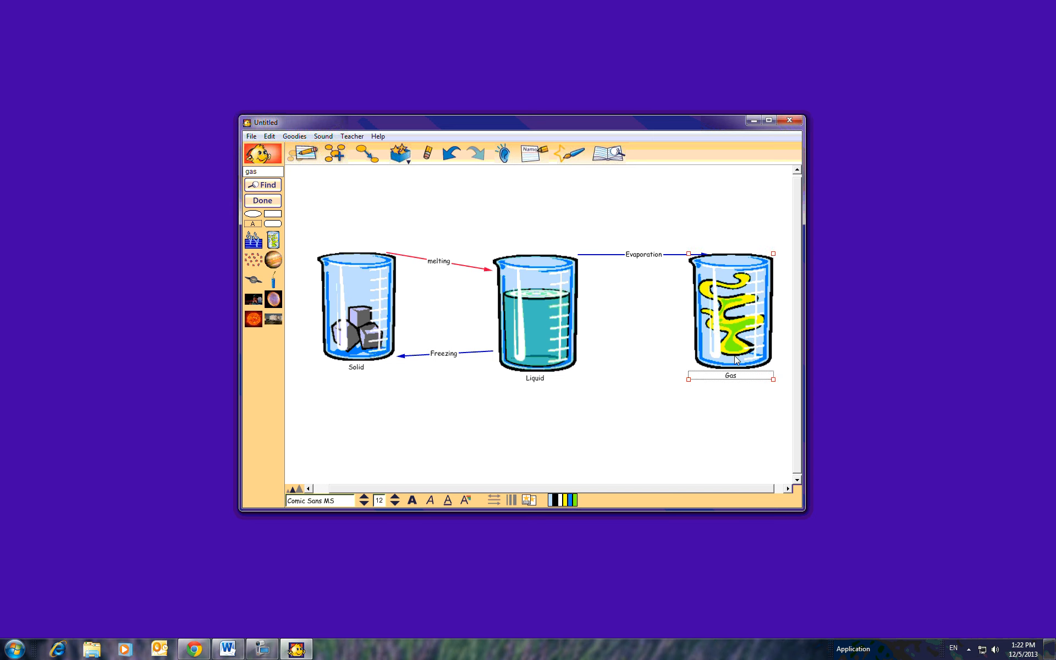
Add a link arrow from the gas beaker back to the liquid beaker, with both ends near the bases, and label it "Condensation".
left_click(367, 154)
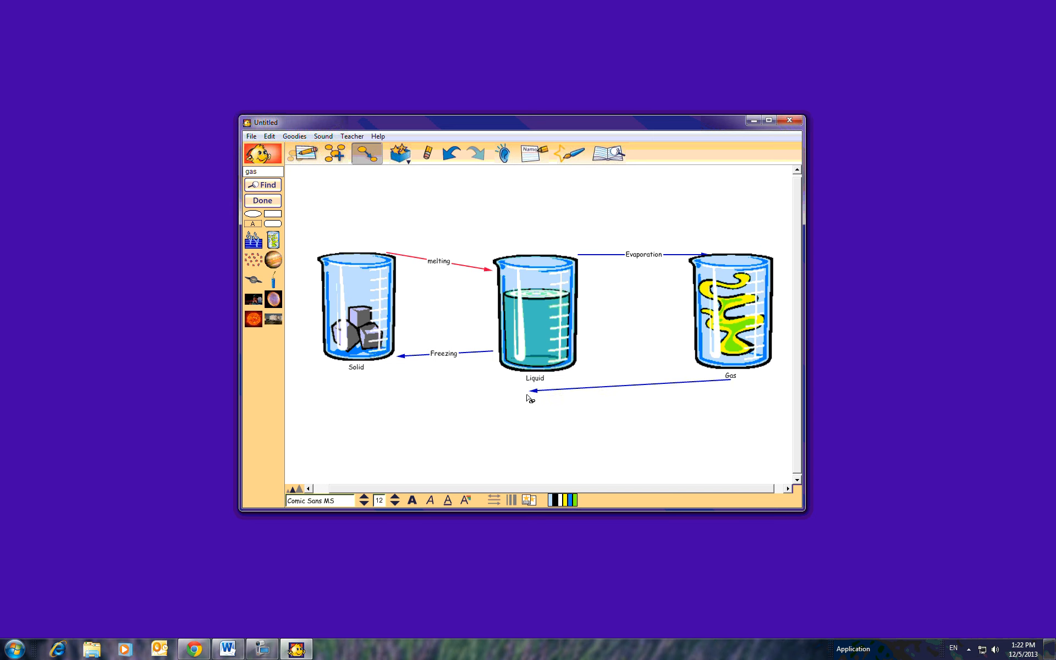
left_click(541, 348)
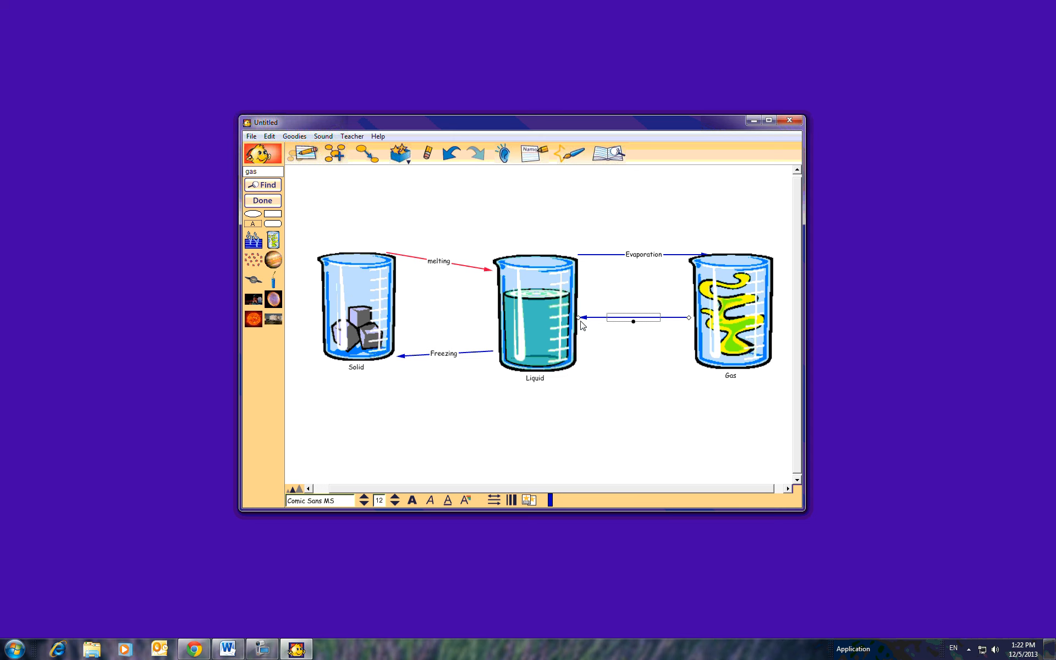
left_click_drag(572, 367, 576, 367)
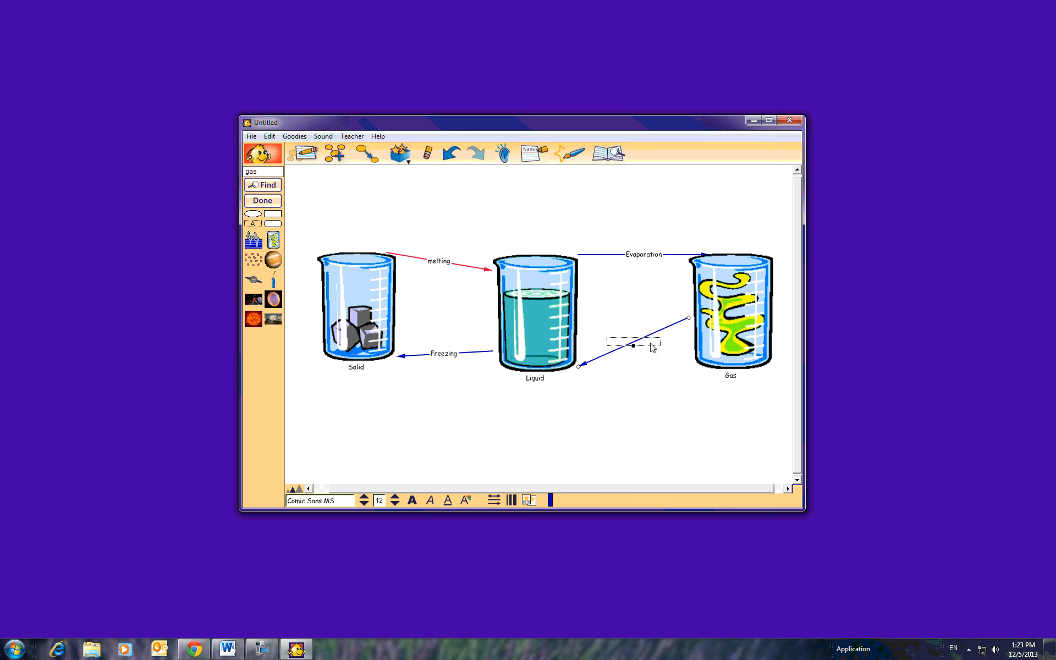
left_click_drag(689, 318, 692, 358)
left_click(637, 367)
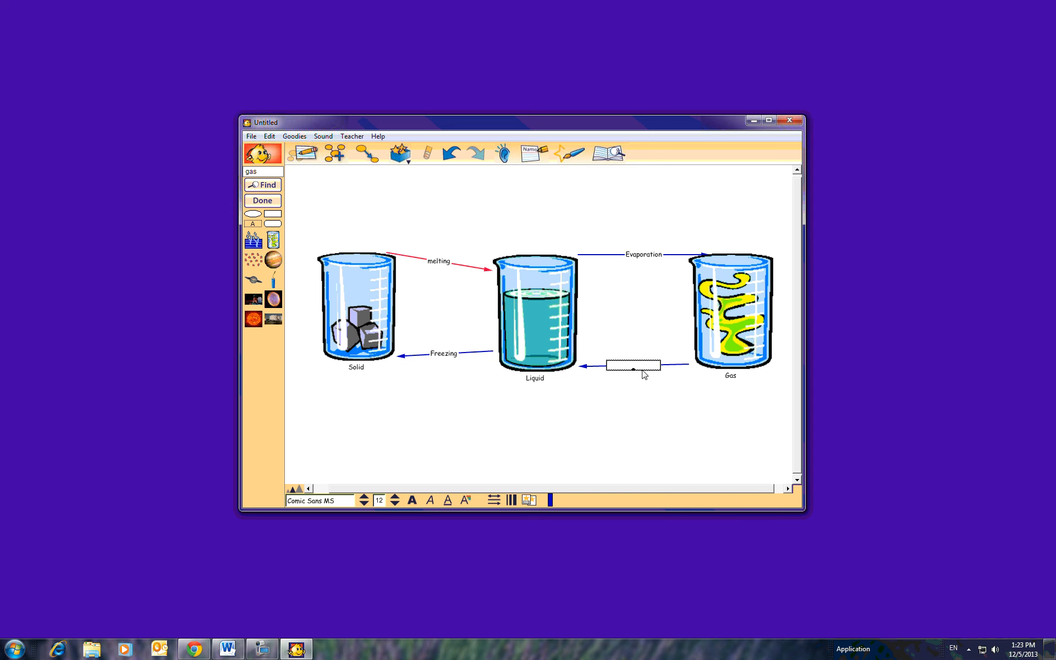
type("Condensation")
Colour the "Evaporation" link arrow red.
left_click(680, 255)
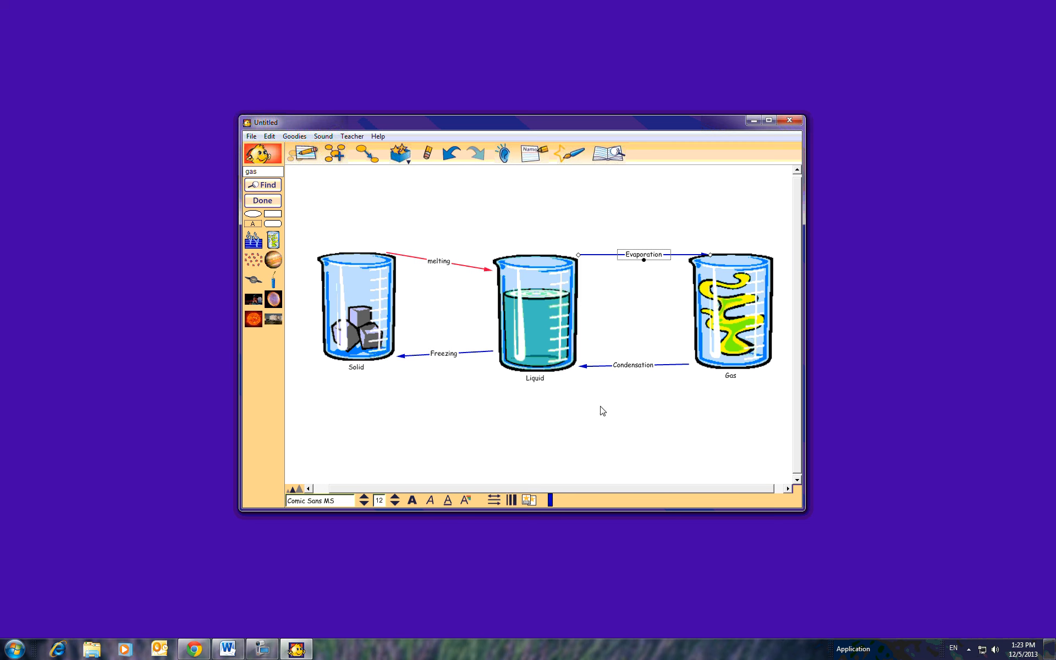
left_click(550, 502)
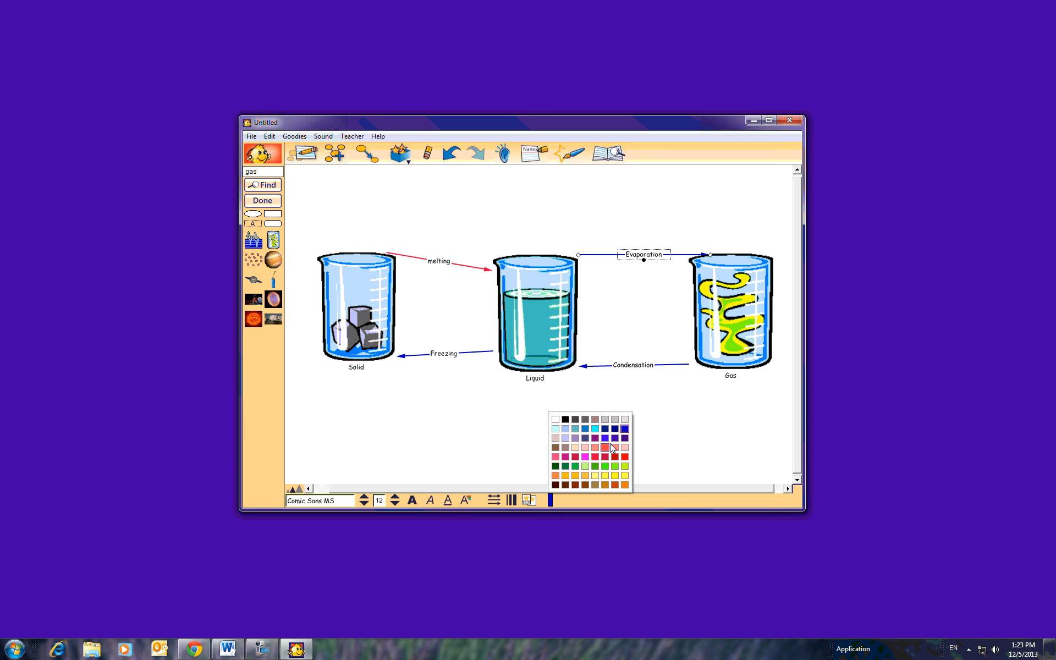
left_click(626, 455)
left_click(634, 325)
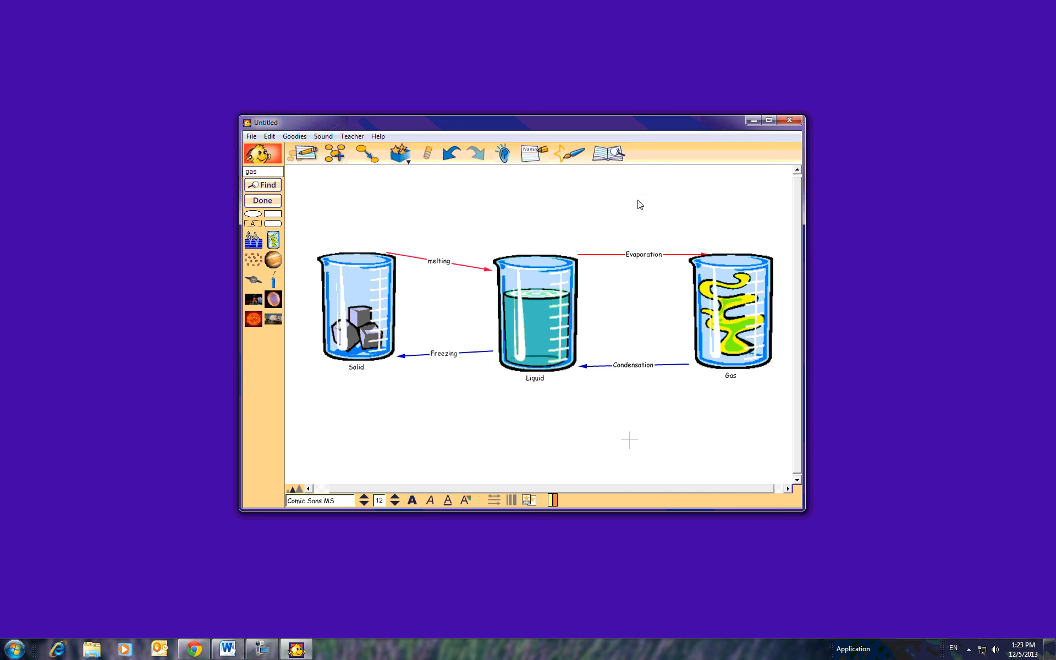
Add a rectangular title box reading "States of Matter" centred above the liquid beaker.
left_click(272, 215)
left_click_drag(620, 440, 503, 195)
left_click(503, 196)
type("States of Matter")
left_click(576, 209)
left_click_drag(524, 198, 550, 200)
left_click(620, 209)
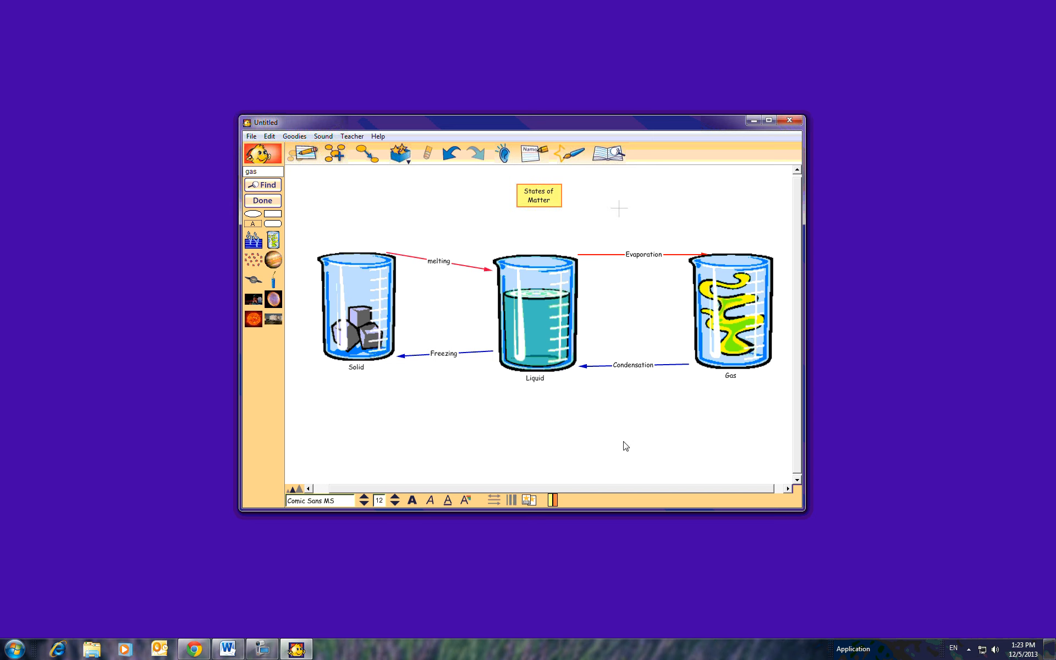